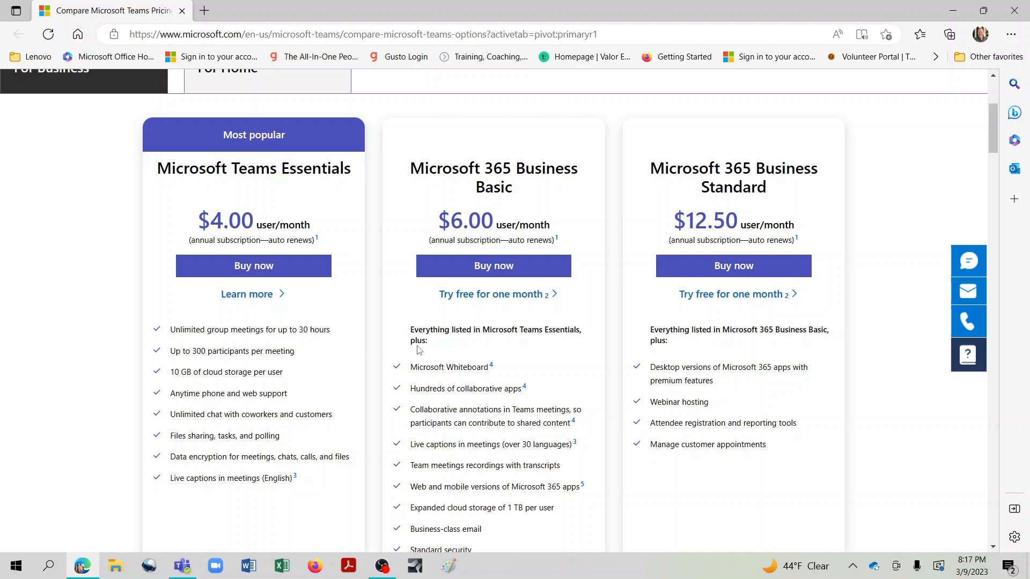
Switch from the browser to Microsoft Teams and look through the list of teams
{"action": "left_click", "coordinate": [954, 12]}
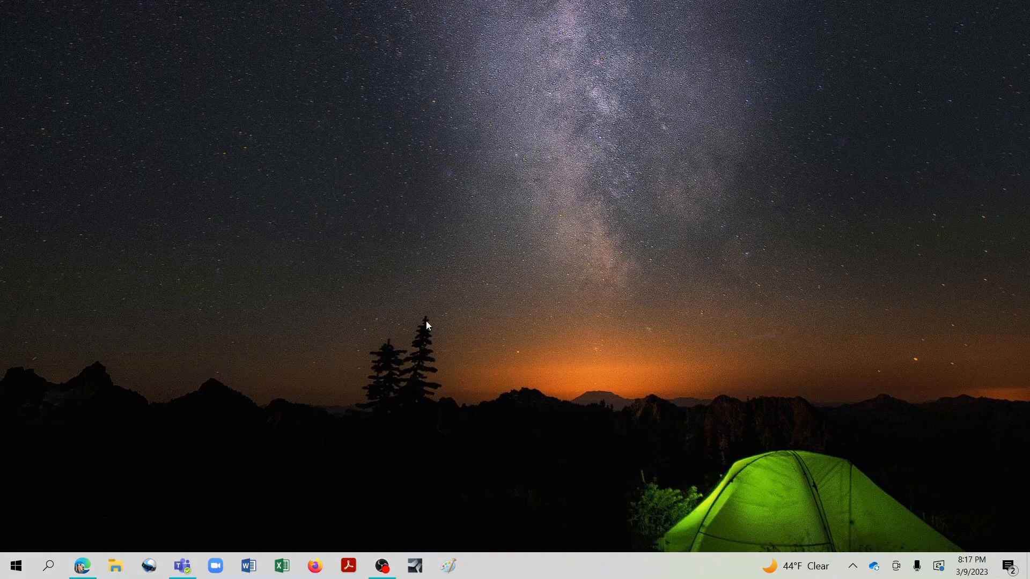
{"action": "left_click", "coordinate": [183, 566]}
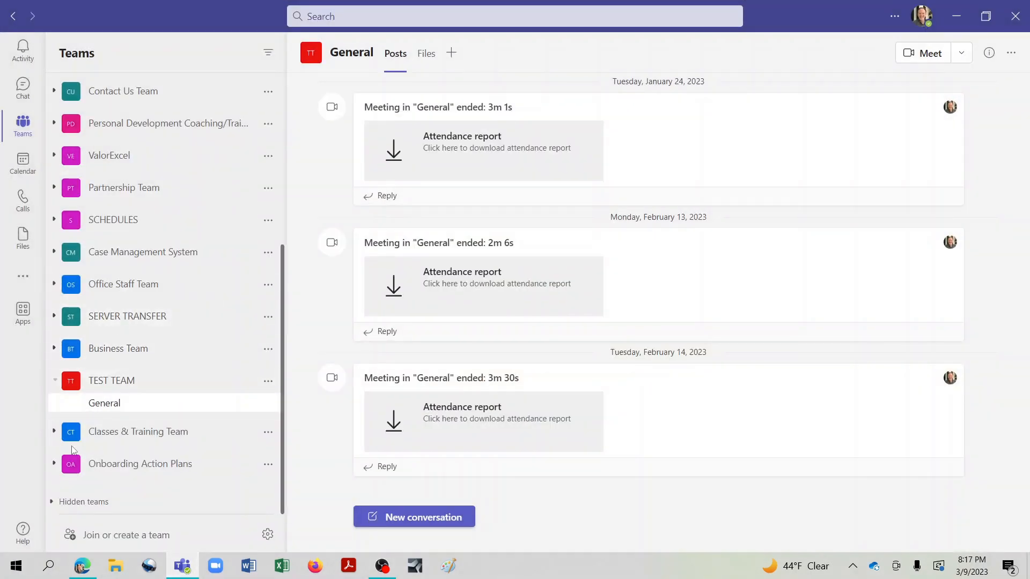
{"action": "scroll", "coordinate": [171, 229], "scroll_direction": "up", "scroll_amount": 5}
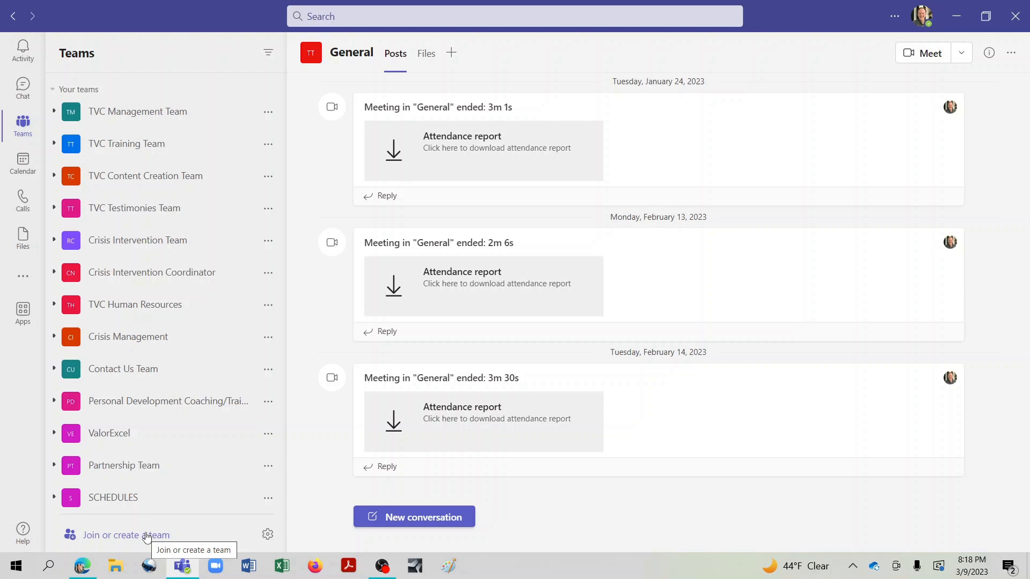
{"action": "left_click", "coordinate": [311, 52]}
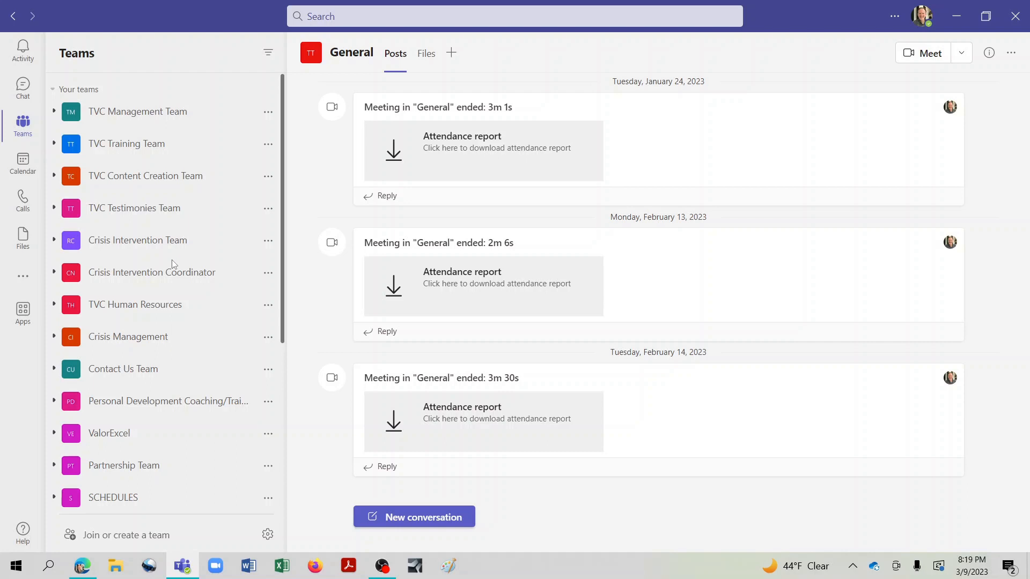
Collapse TEST TEAM in the team list and open the page for joining or creating a team
{"action": "scroll", "coordinate": [173, 264], "scroll_direction": "down", "scroll_amount": 4}
{"action": "scroll", "coordinate": [173, 264], "scroll_direction": "down", "scroll_amount": 2}
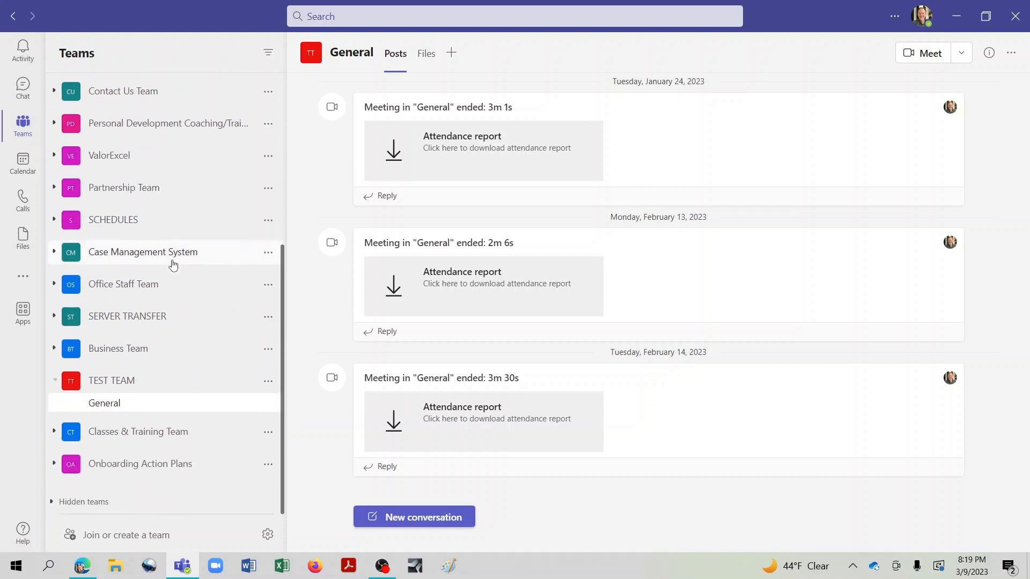
{"action": "left_click", "coordinate": [55, 382]}
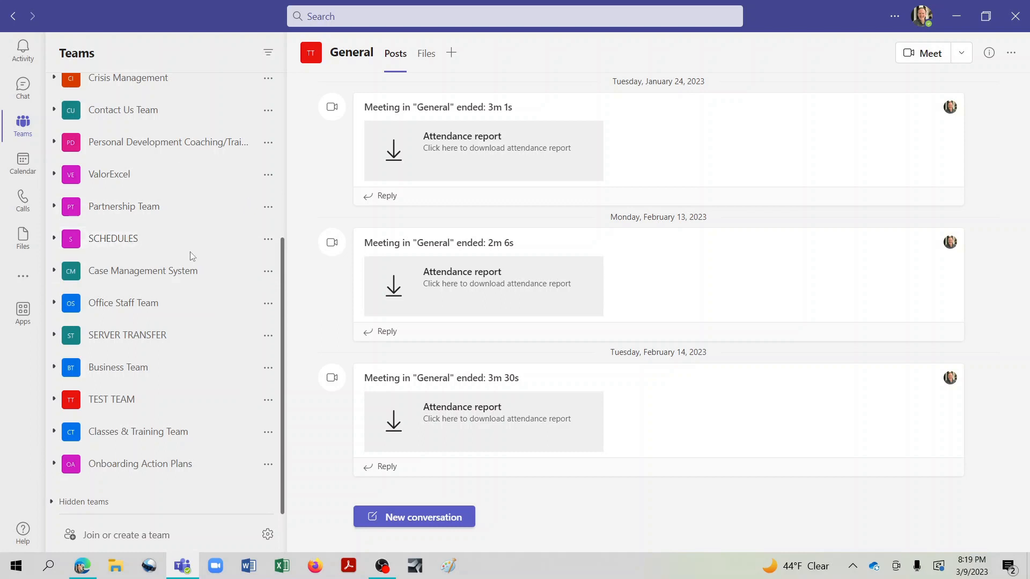
{"action": "left_click", "coordinate": [119, 537]}
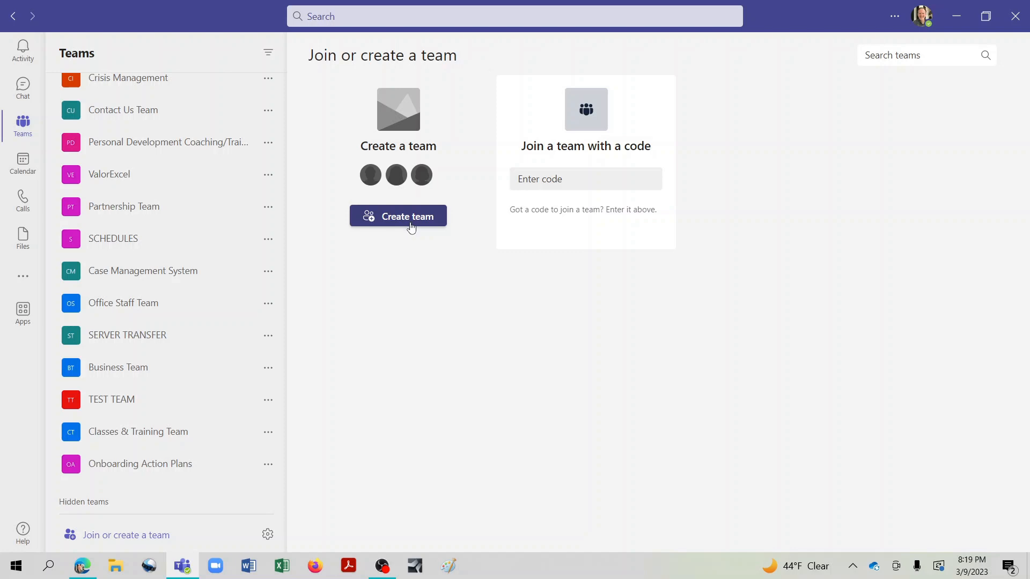
Open the management page of TEST TEAM and add a colleague from the organization as a member
{"action": "left_click", "coordinate": [132, 398]}
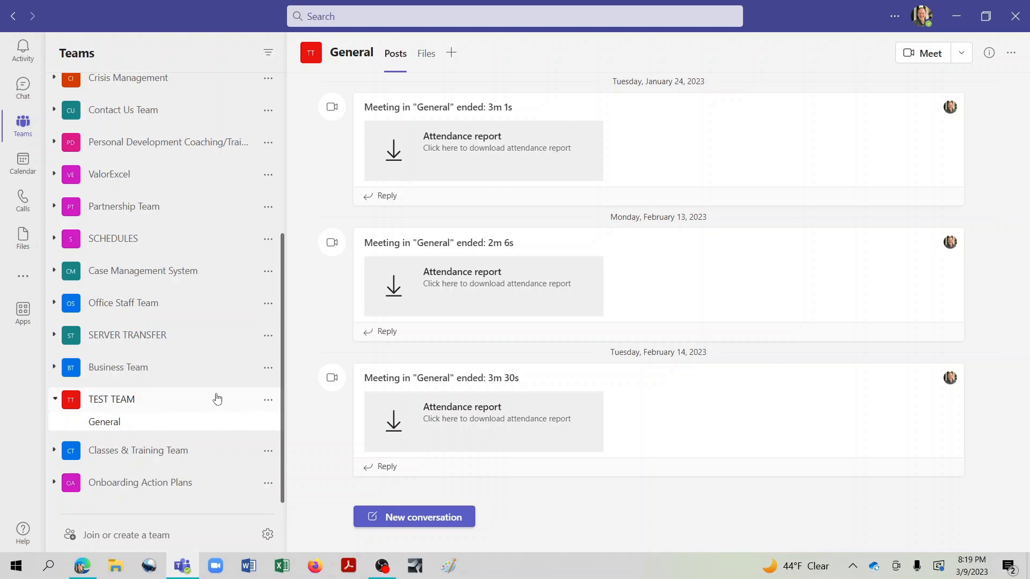
{"action": "left_click", "coordinate": [269, 403]}
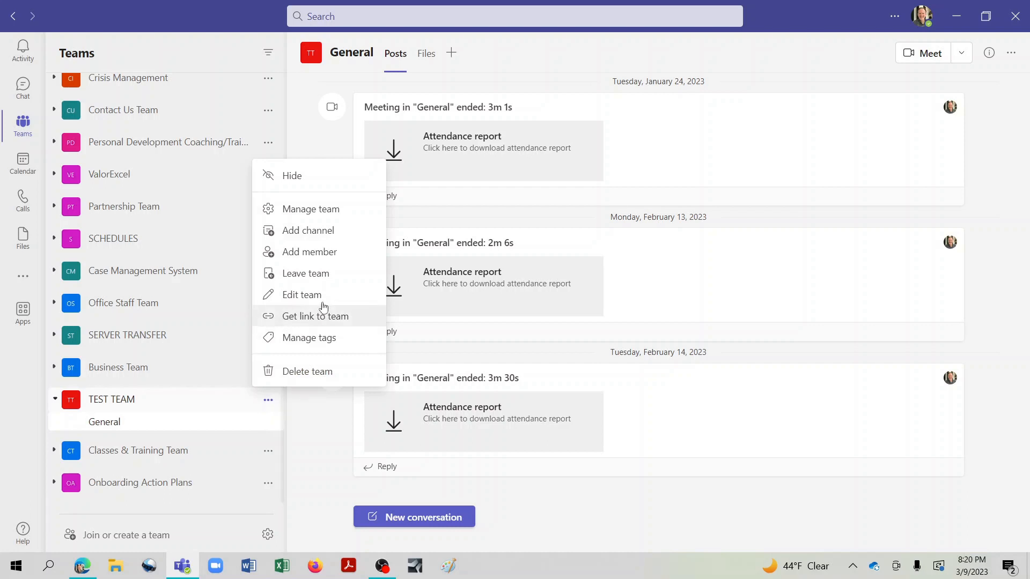
{"action": "left_click", "coordinate": [329, 209]}
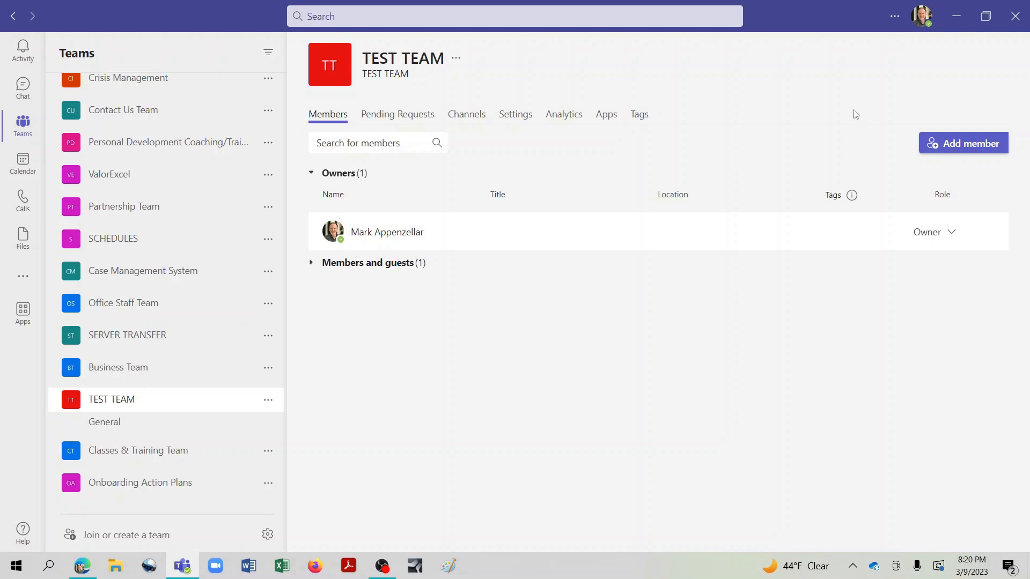
{"action": "left_click", "coordinate": [947, 147]}
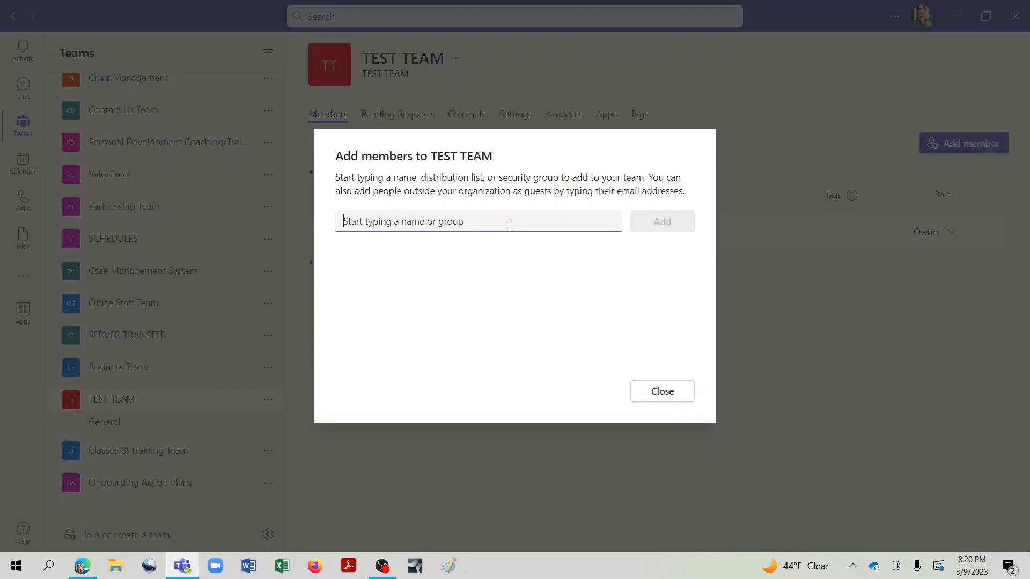
{"action": "type", "text": "LORIW"}
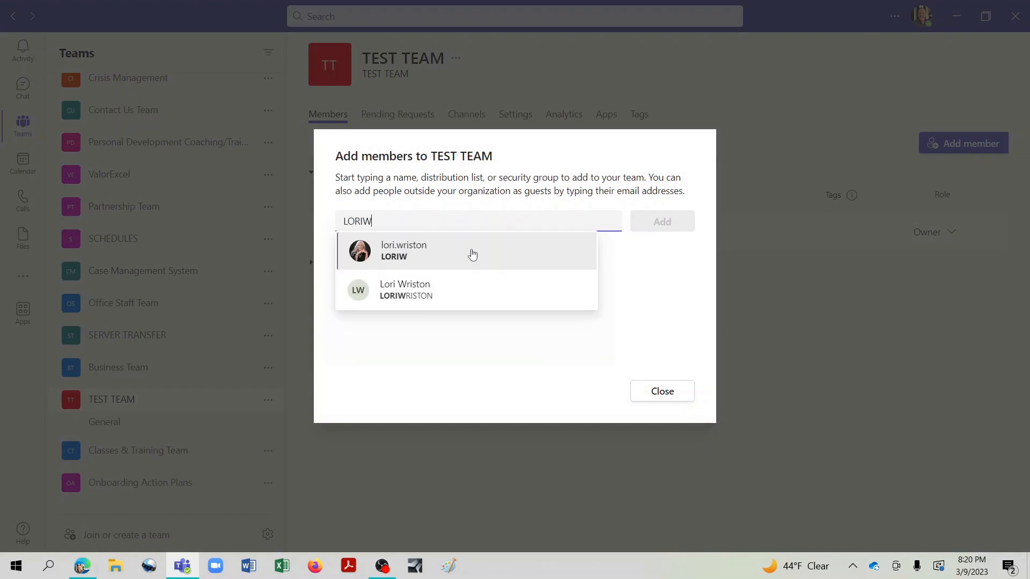
{"action": "left_click", "coordinate": [472, 254]}
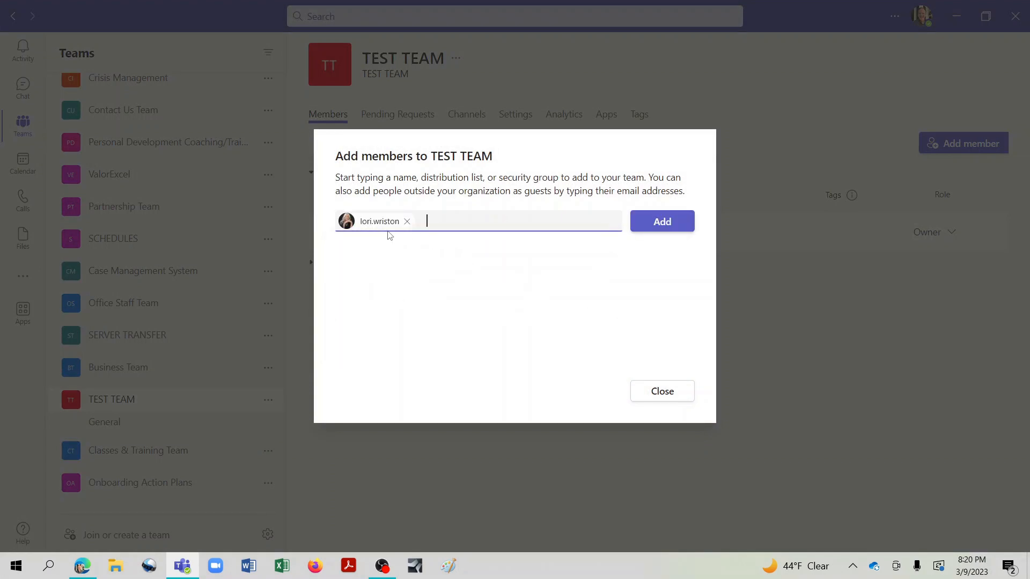
{"action": "left_click", "coordinate": [660, 228]}
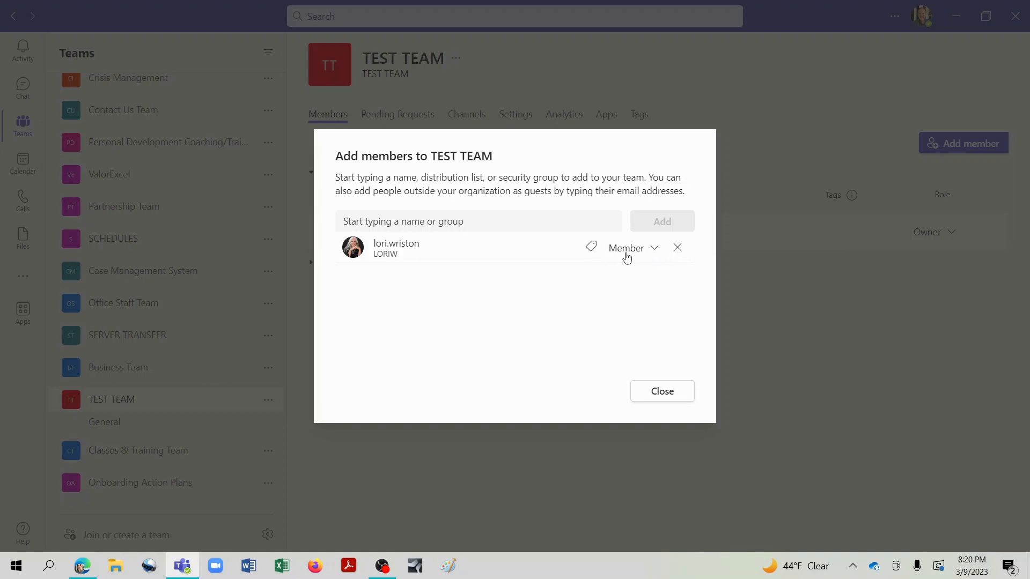
Set the newly added person's role to Owner and finish adding members to TEST TEAM
{"action": "left_click", "coordinate": [647, 252]}
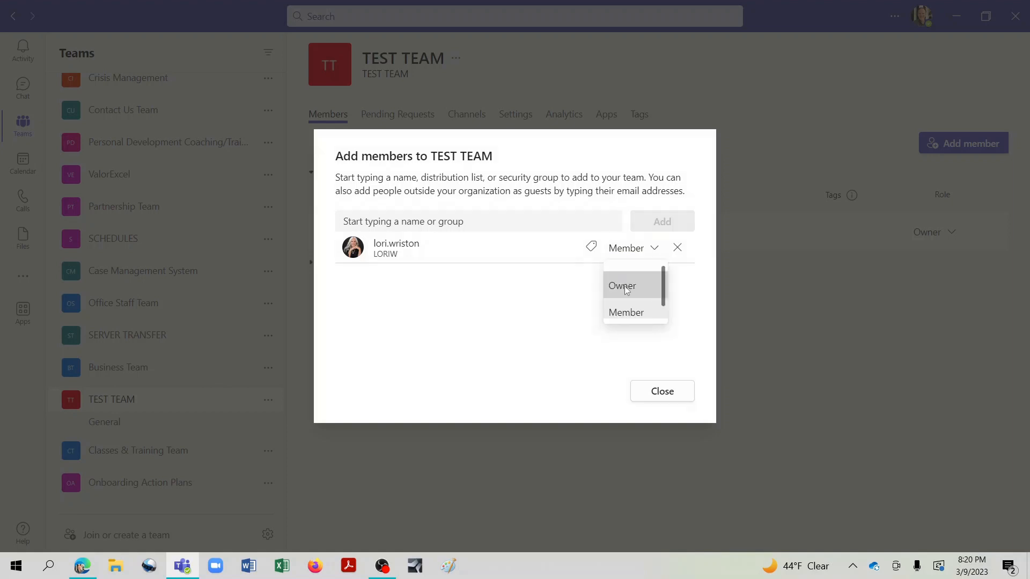
{"action": "left_click", "coordinate": [625, 285]}
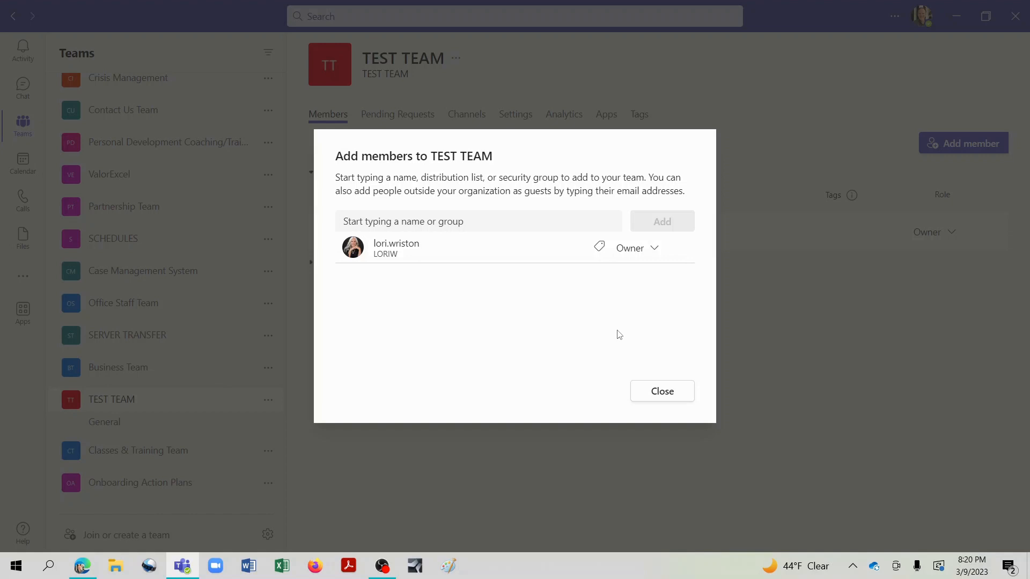
{"action": "left_click", "coordinate": [664, 393]}
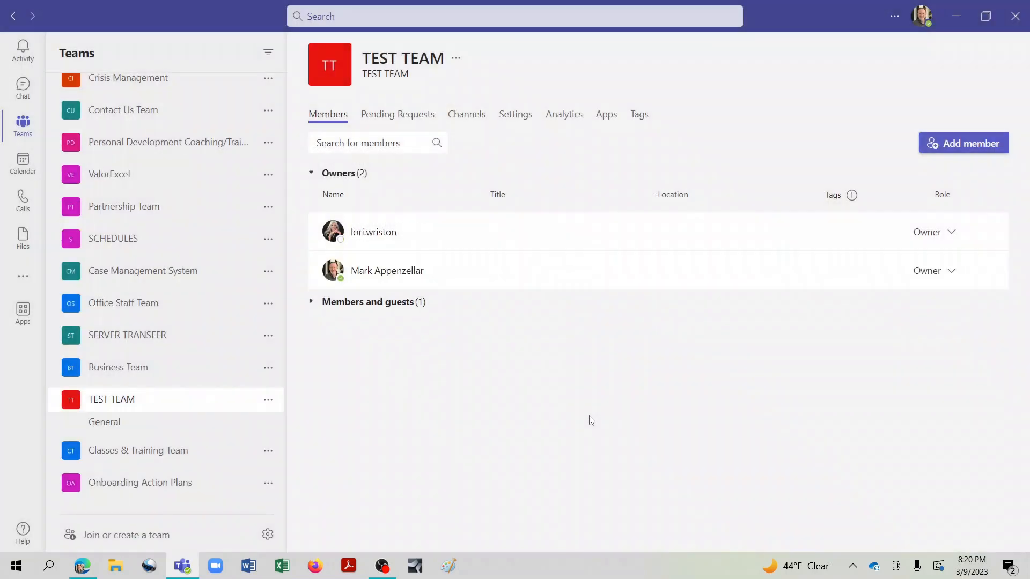
View the new owner's contact card in the TEST TEAM owners list and dismiss it
{"action": "left_click", "coordinate": [390, 243]}
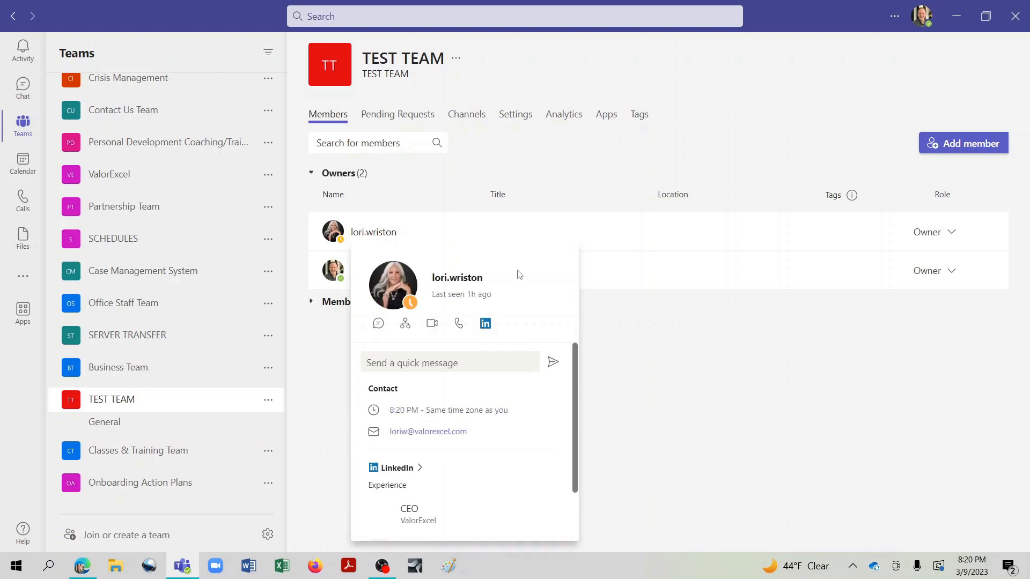
{"action": "left_click", "coordinate": [682, 398]}
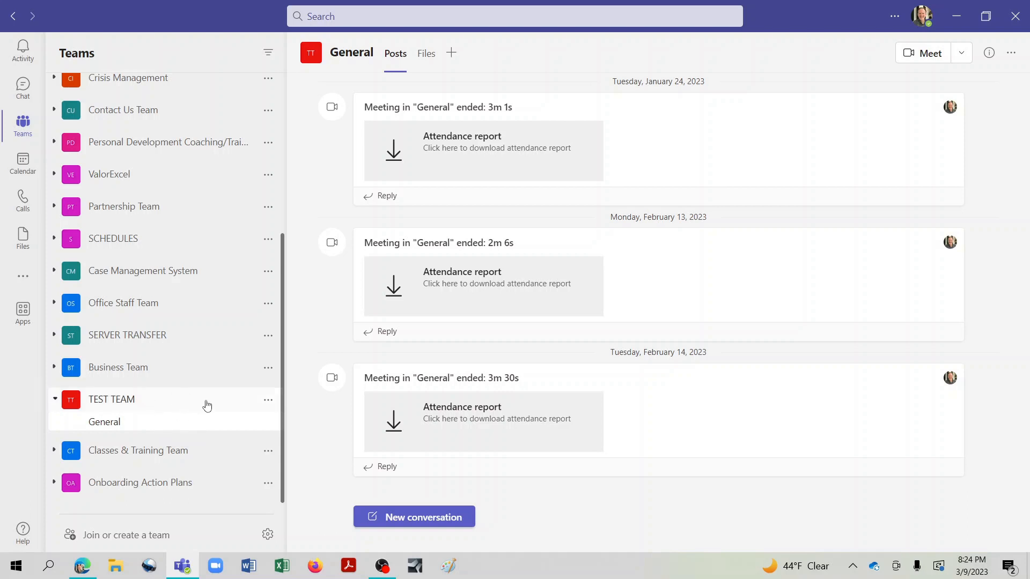
Create a channel named NEW TEST CHANNEL 23 in TEST TEAM with privacy "Standard - Everyone on the team has access"
{"action": "left_click", "coordinate": [267, 400]}
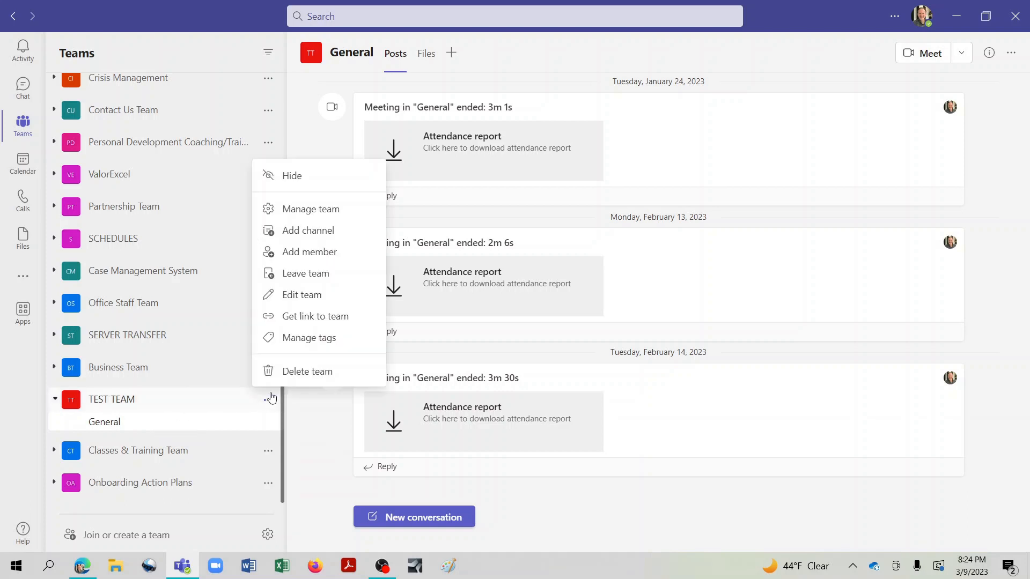
{"action": "left_click", "coordinate": [309, 231]}
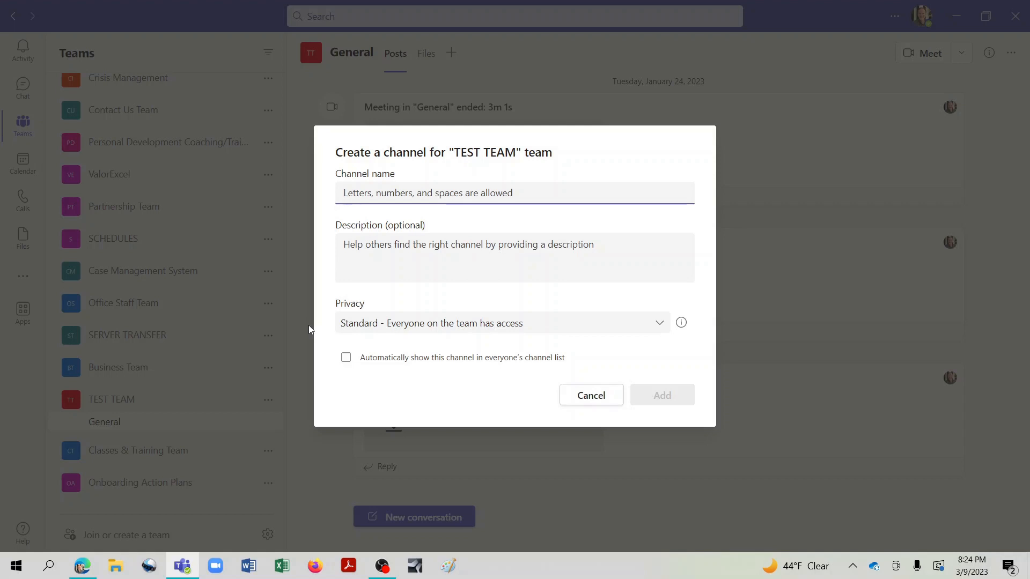
{"action": "type", "text": "NEW TEST CH"}
{"action": "type", "text": "ANNEL"}
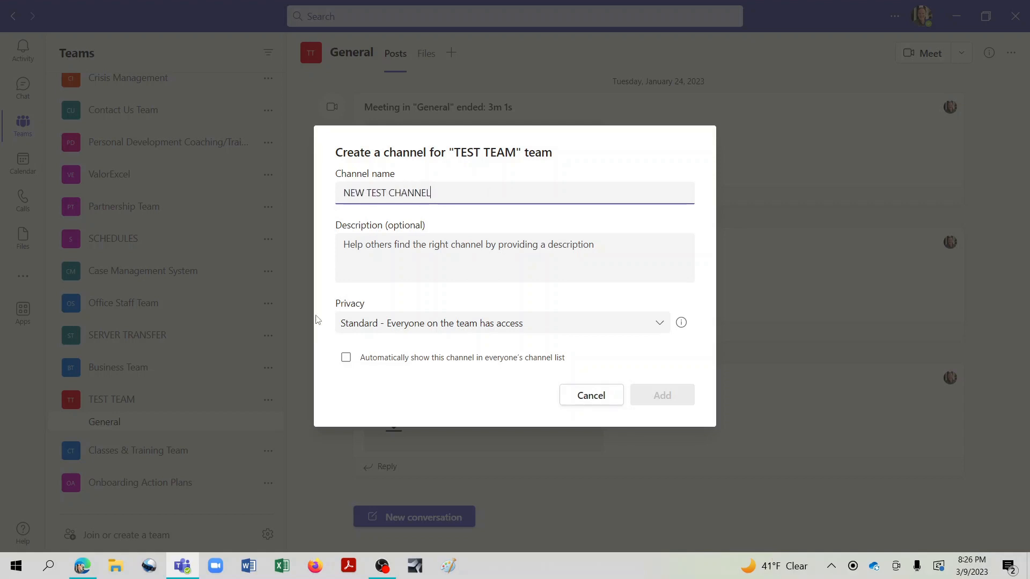
{"action": "type", "text": " 23"}
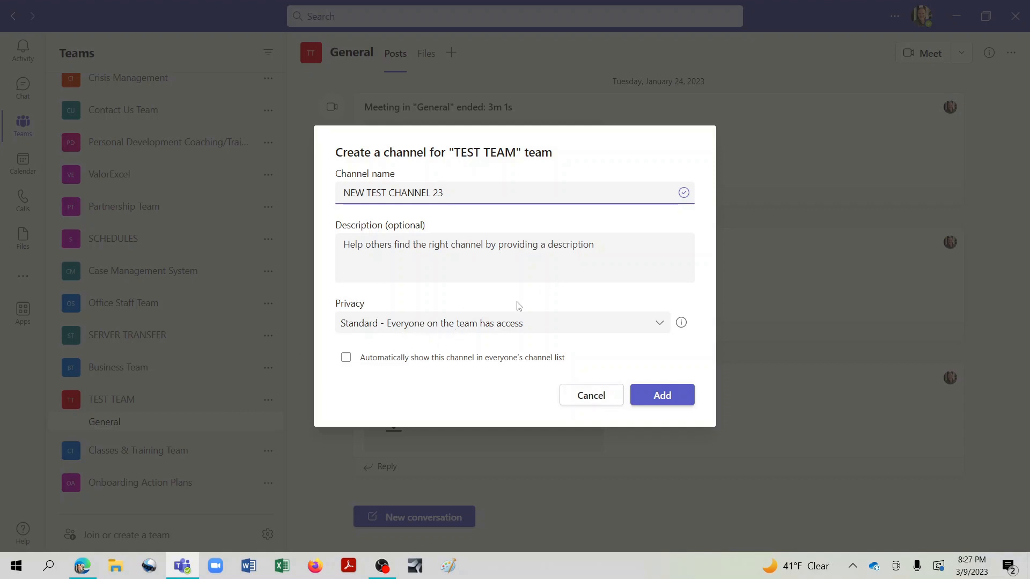
{"action": "left_click", "coordinate": [659, 330]}
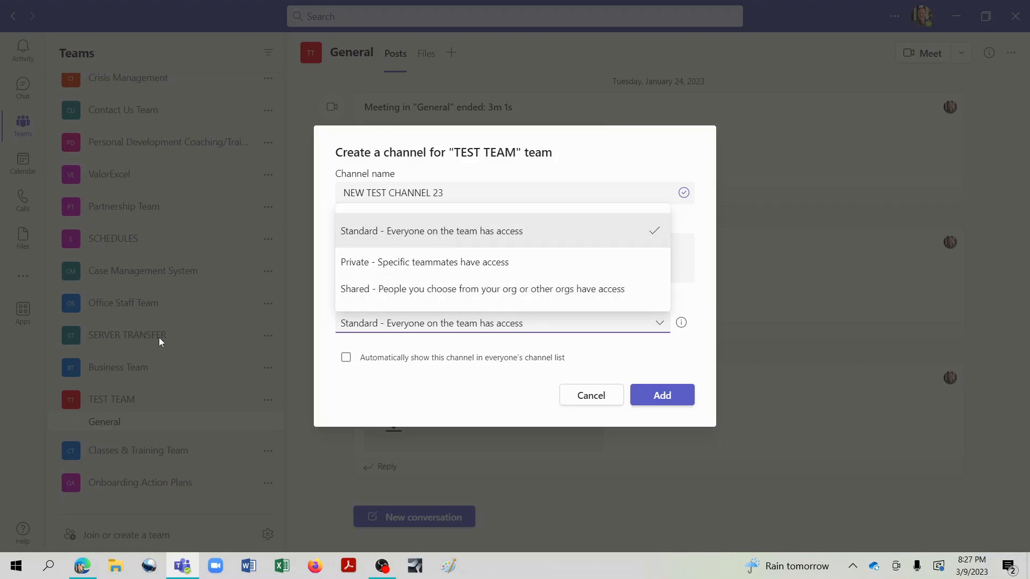
{"action": "left_click", "coordinate": [494, 230]}
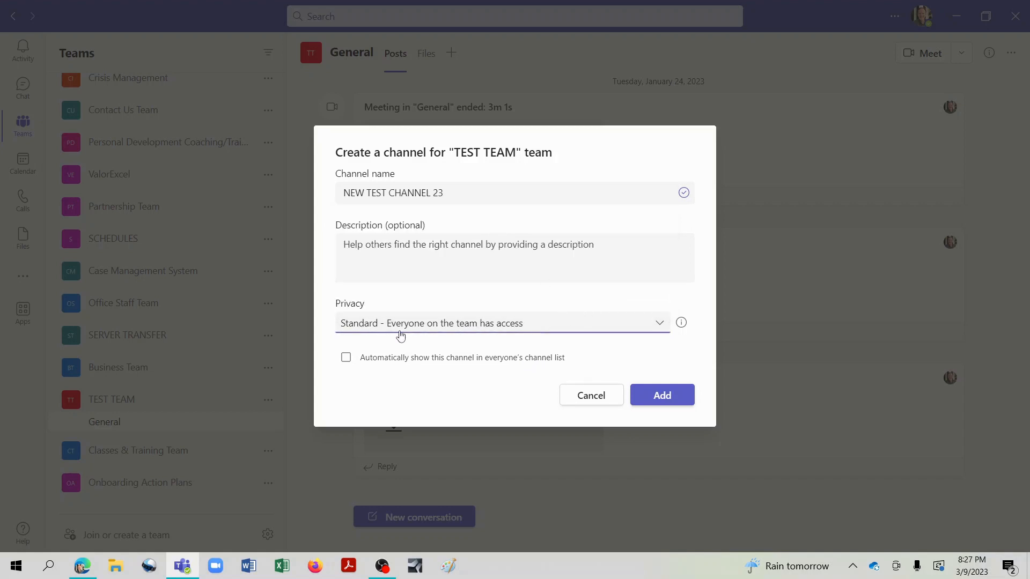
{"action": "left_click", "coordinate": [681, 395]}
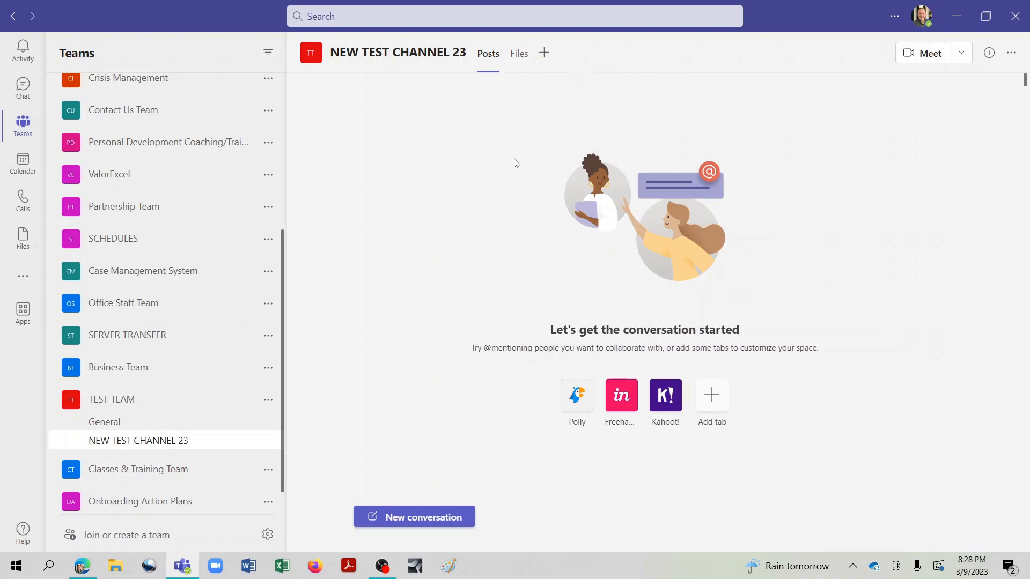
Start a new conversation in NEW TEST CHANNEL 23
{"action": "left_click", "coordinate": [409, 516]}
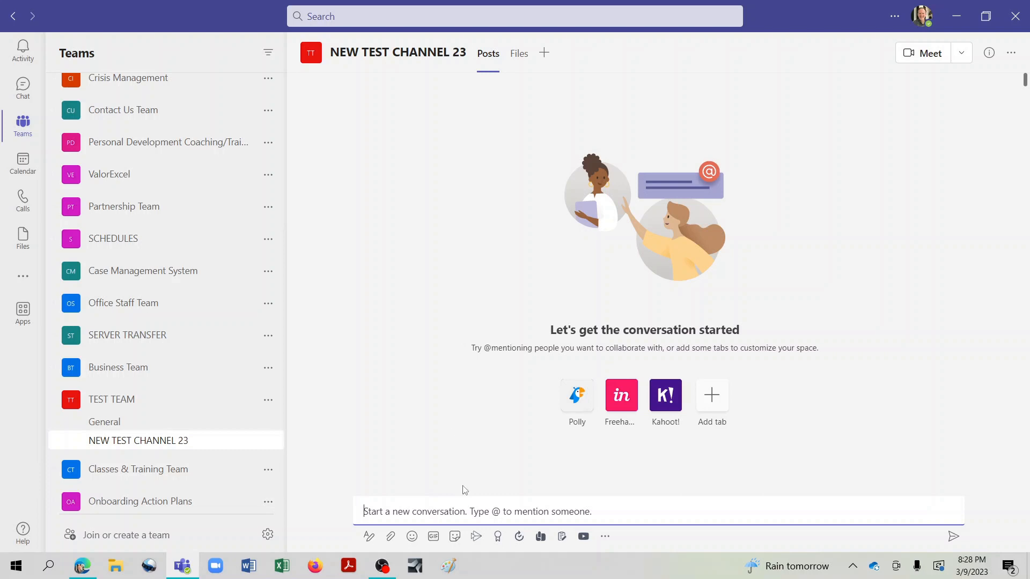
{"action": "type", "text": "@LO"}
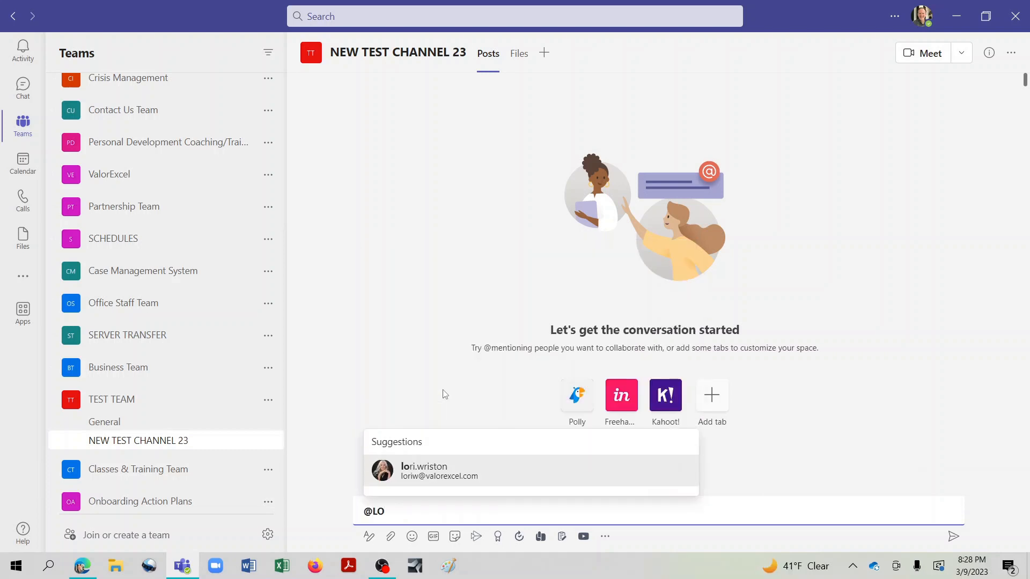
{"action": "key", "text": "BackSpace"}
{"action": "key", "text": "BackSpace"}
{"action": "key", "text": "BackSpace"}
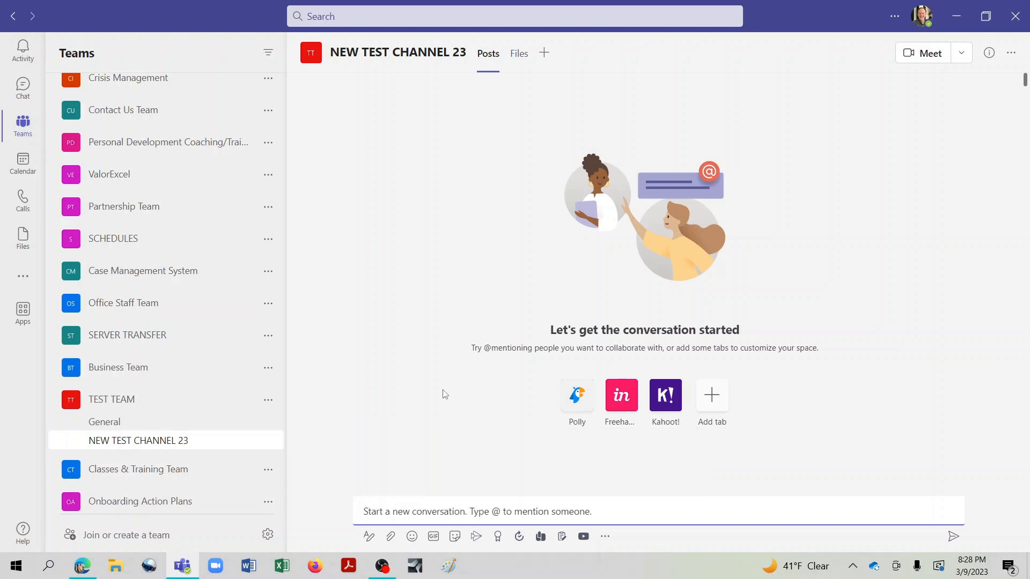
Post the message "THIS IS A TEST" in the channel
{"action": "type", "text": "THIS IS A TEST"}
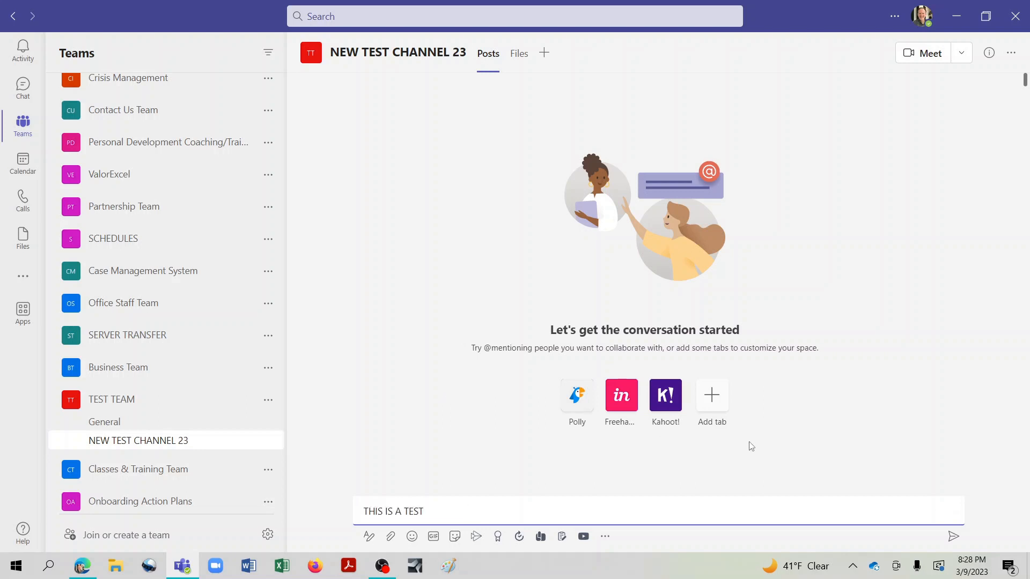
{"action": "left_click", "coordinate": [953, 537]}
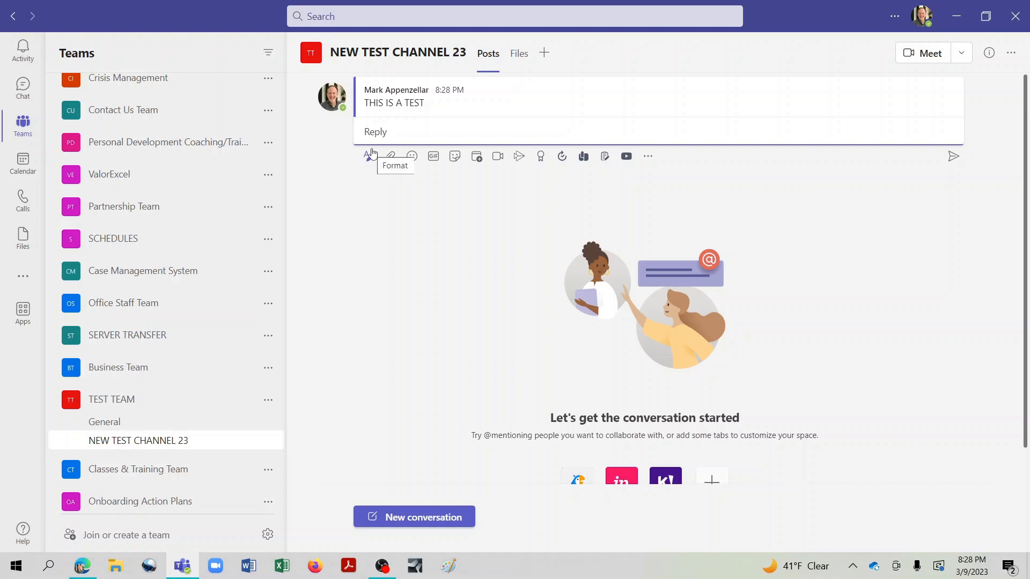
Reply to the "THIS IS A TEST" post with "THIS TEST WILL LAST UNTIL APRIL"
{"action": "type", "text": "THIS TEST WILL LA"}
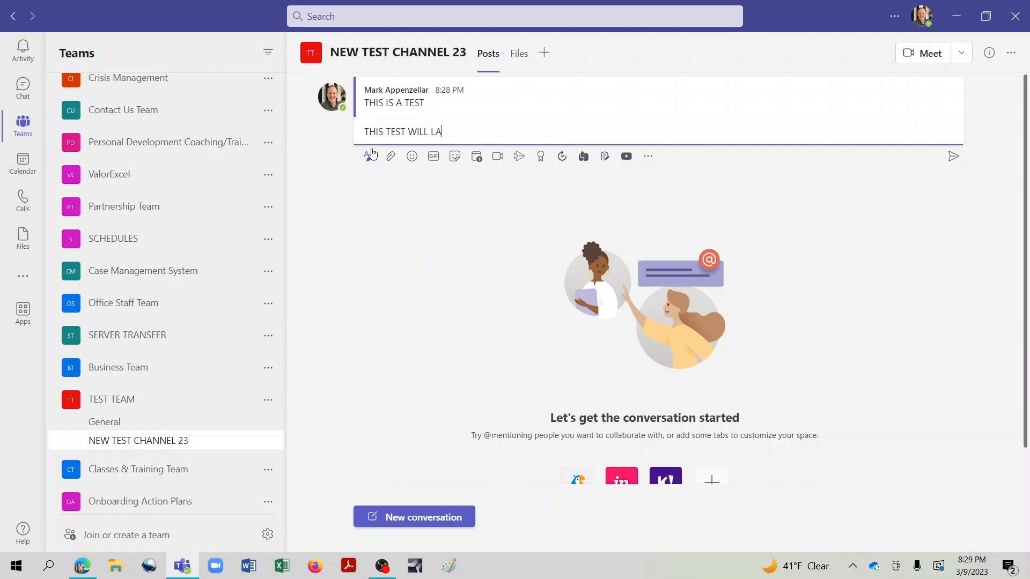
{"action": "type", "text": "ST UNTIL APRIL"}
{"action": "left_click", "coordinate": [952, 157]}
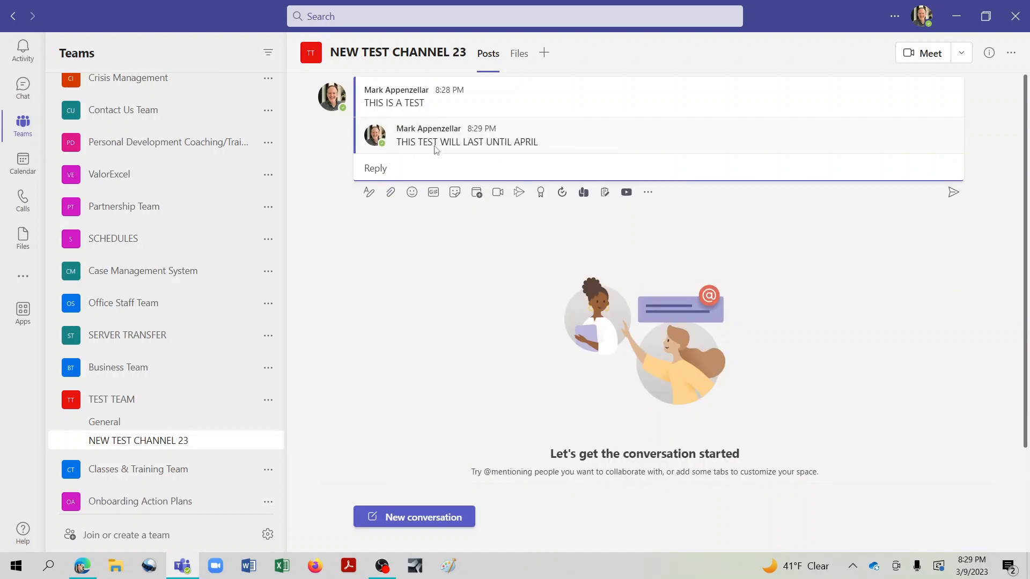
View the files of NEW TEST CHANNEL 23 and the recent files across Teams
{"action": "mouse_move", "coordinate": [422, 151]}
{"action": "left_click", "coordinate": [518, 54]}
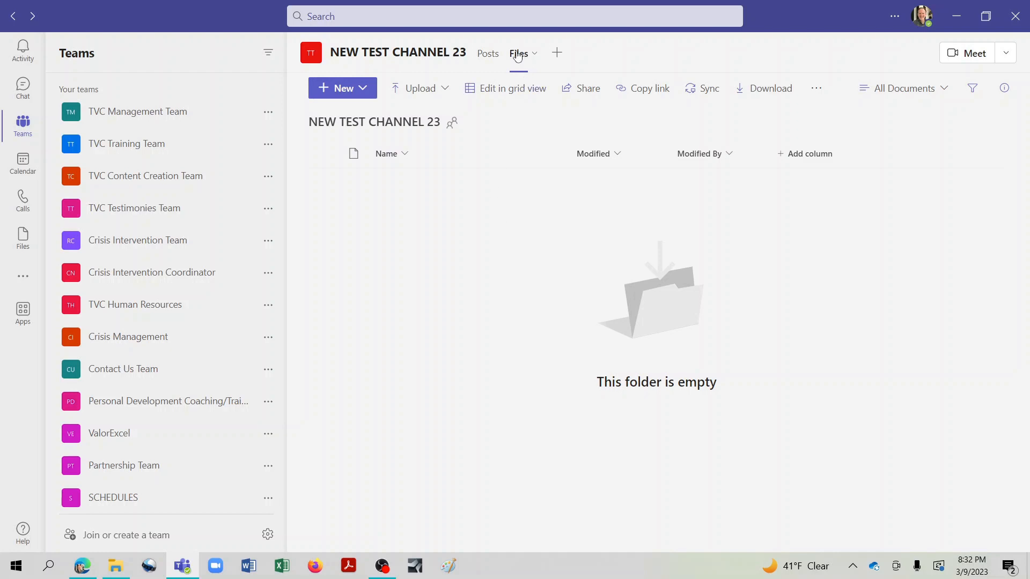
{"action": "left_click", "coordinate": [22, 248]}
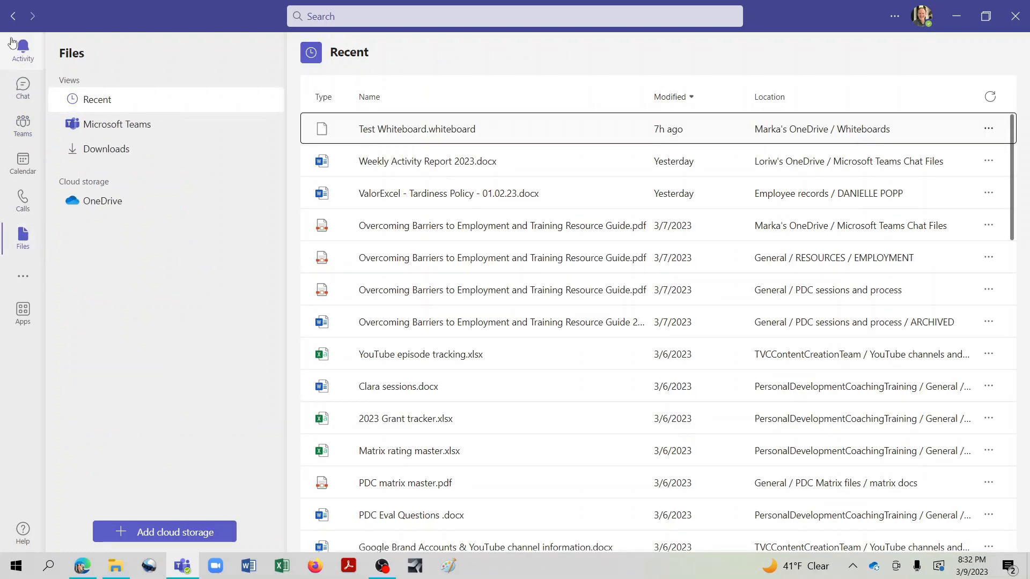
Return to the files of NEW TEST CHANNEL 23 and upload TEAMS TEST DOC from the desktop folder 123 TEST
{"action": "left_click", "coordinate": [12, 16]}
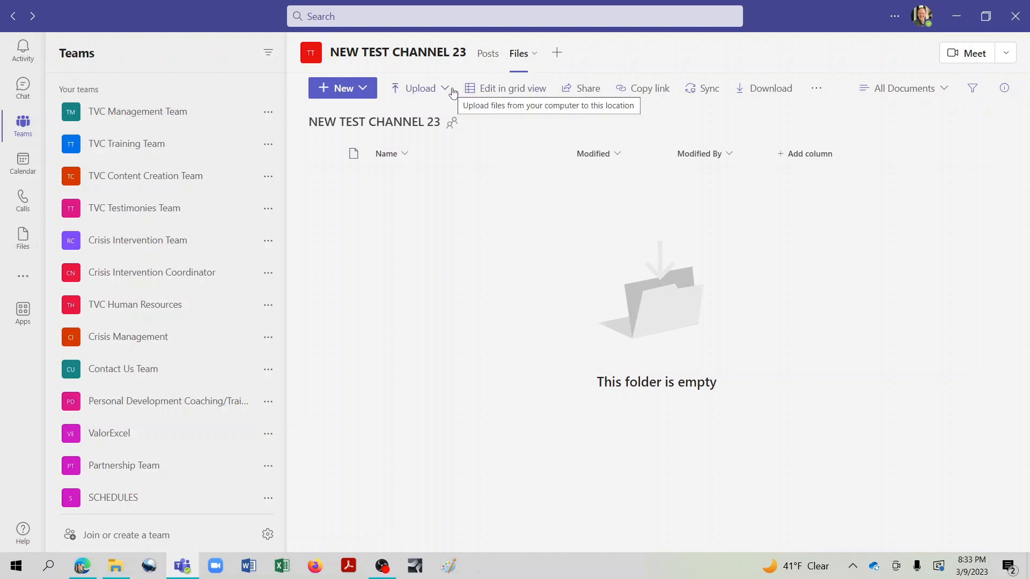
{"action": "left_click", "coordinate": [417, 88]}
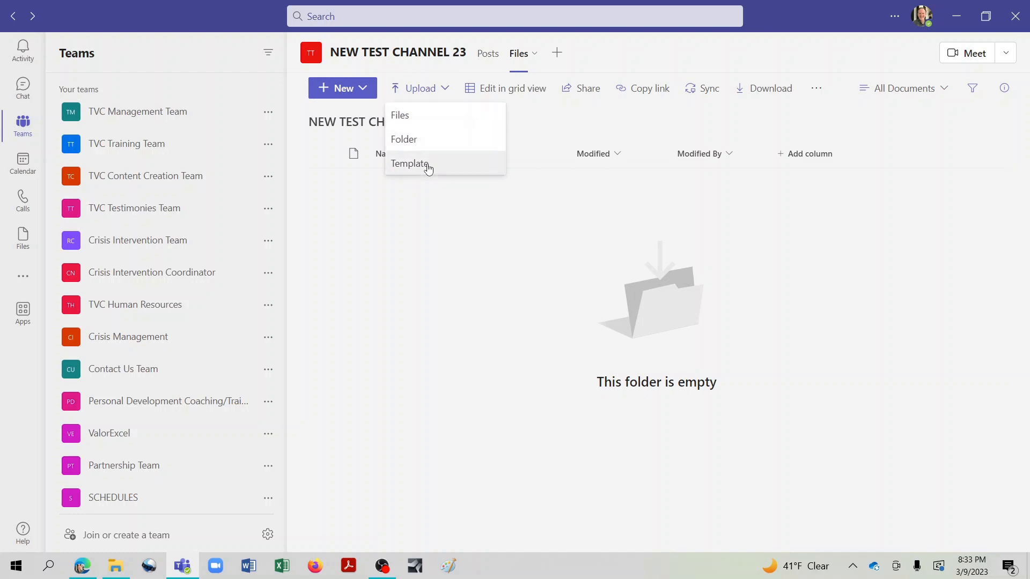
{"action": "left_click", "coordinate": [420, 116]}
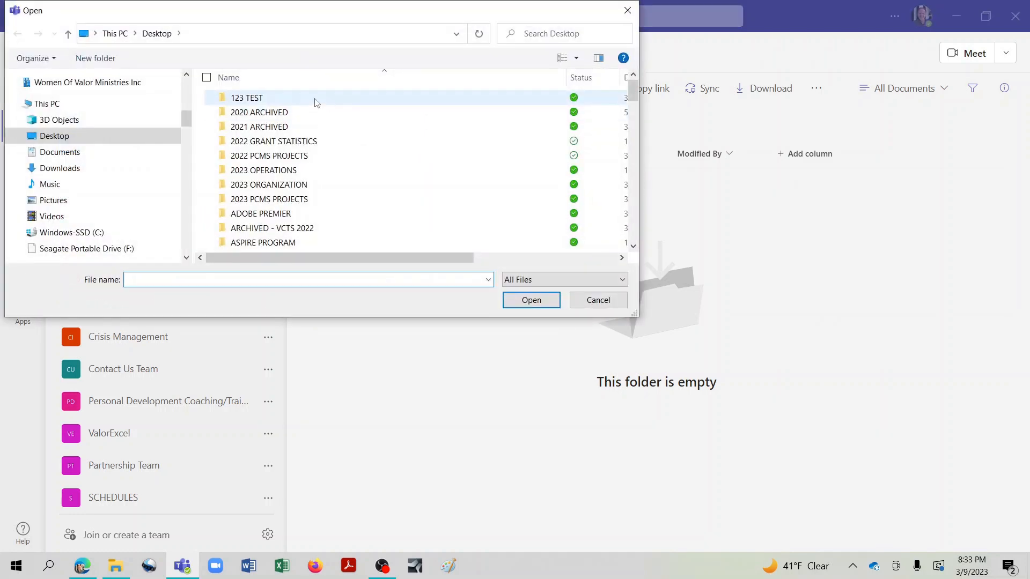
{"action": "double_click", "coordinate": [314, 99]}
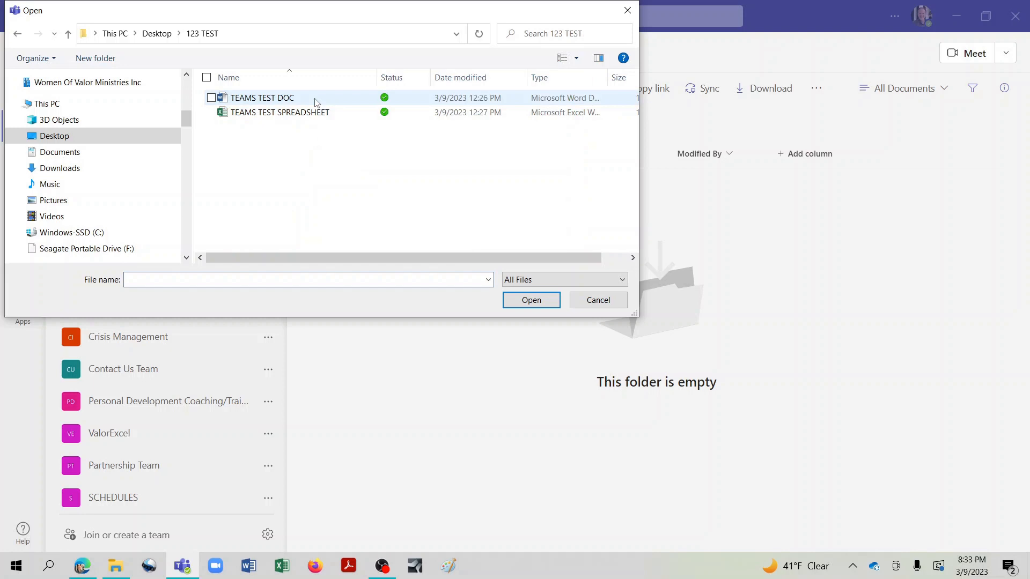
{"action": "left_click", "coordinate": [285, 102]}
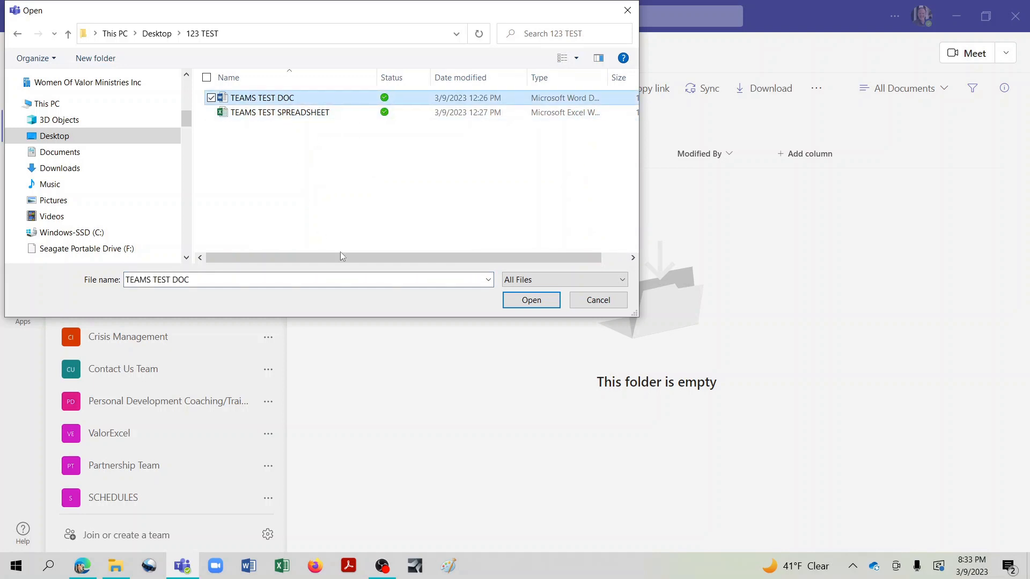
{"action": "left_click", "coordinate": [534, 300]}
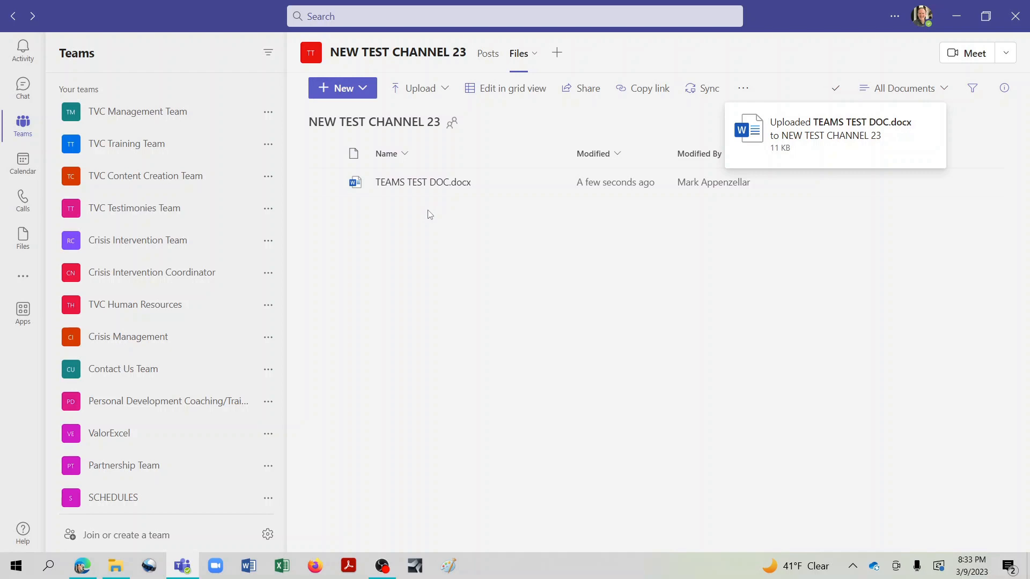
Create a new Word document named TEST 3 in the channel's files
{"action": "left_click", "coordinate": [359, 95]}
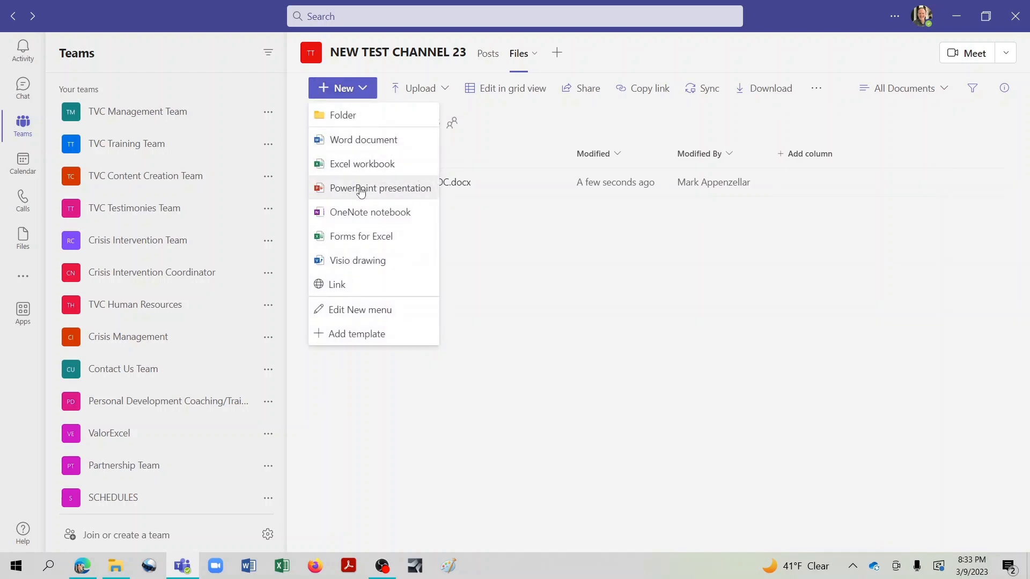
{"action": "left_click", "coordinate": [359, 143]}
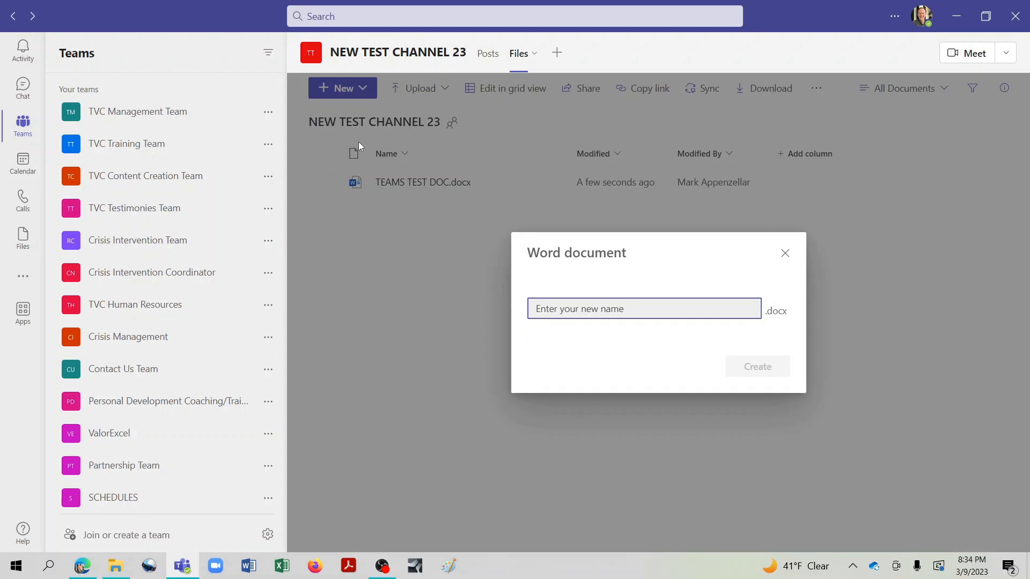
{"action": "type", "text": "TEST 3"}
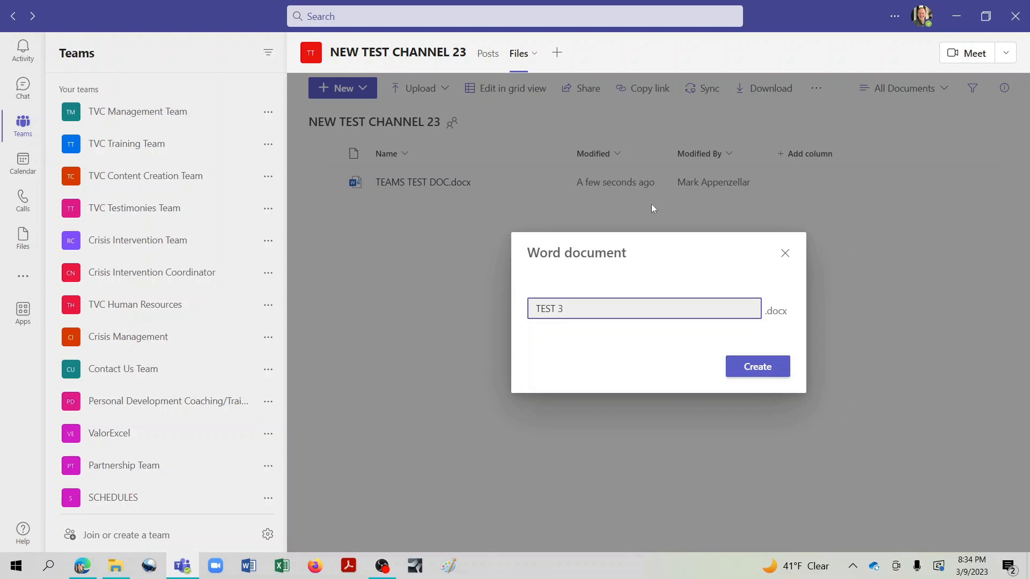
{"action": "left_click", "coordinate": [745, 368]}
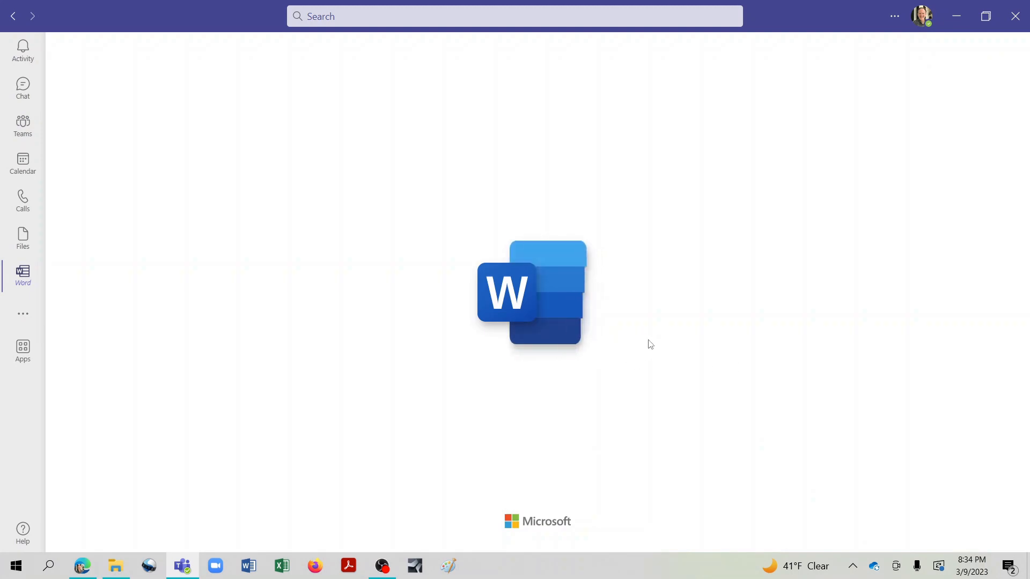
Write "THIS TEST WILL CONTINUE" in the TEST 3 document, close it, and reopen it briefly from the channel files to check it
{"action": "type", "text": "THIS TEST "}
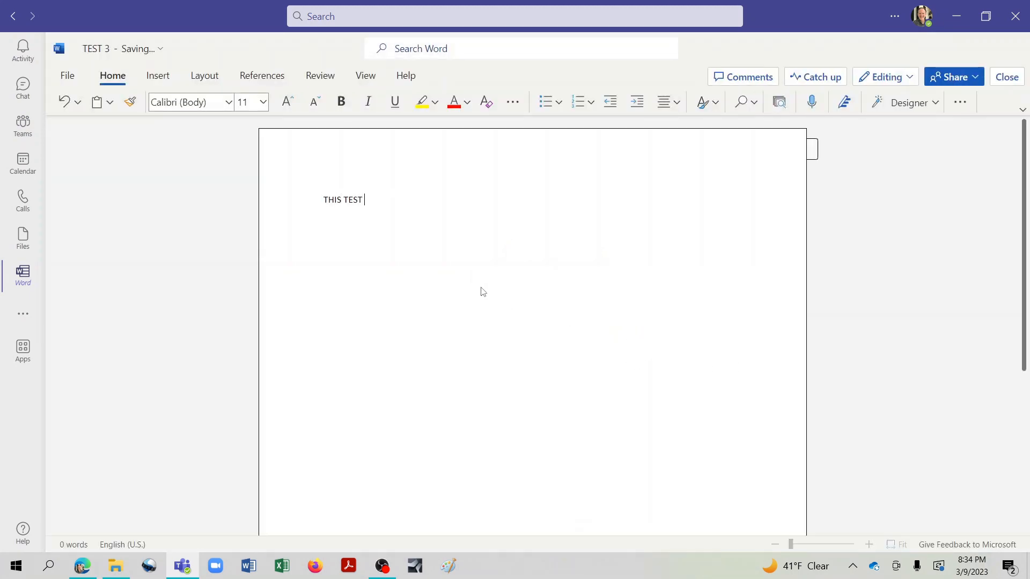
{"action": "type", "text": "WILL CONTINUE"}
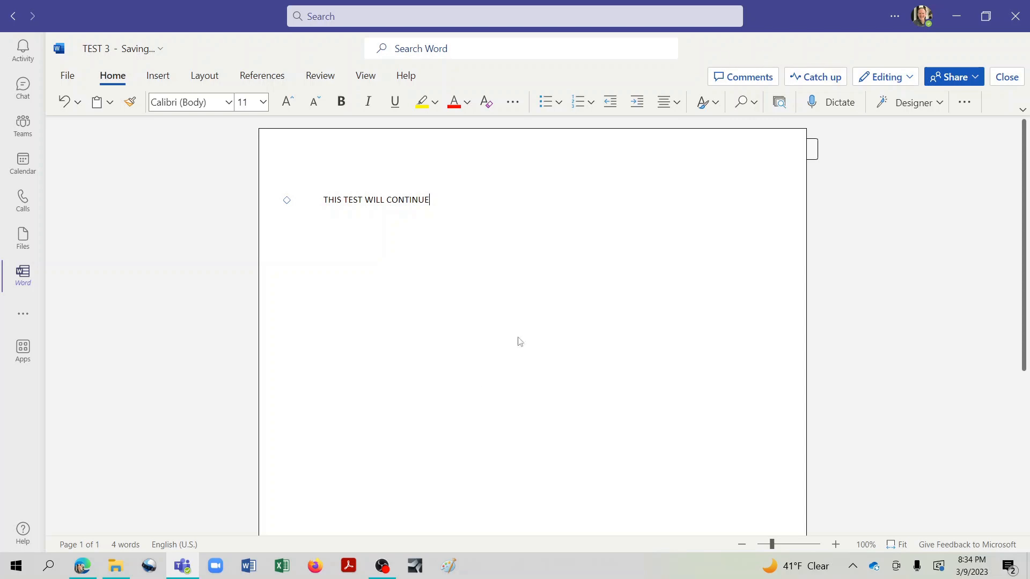
{"action": "left_click", "coordinate": [1007, 77]}
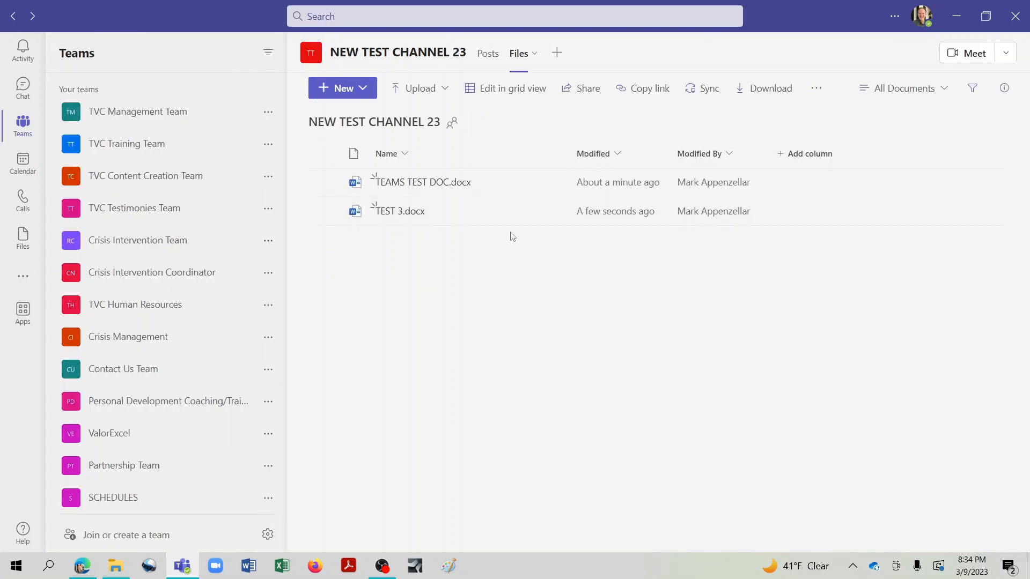
{"action": "left_click", "coordinate": [386, 215]}
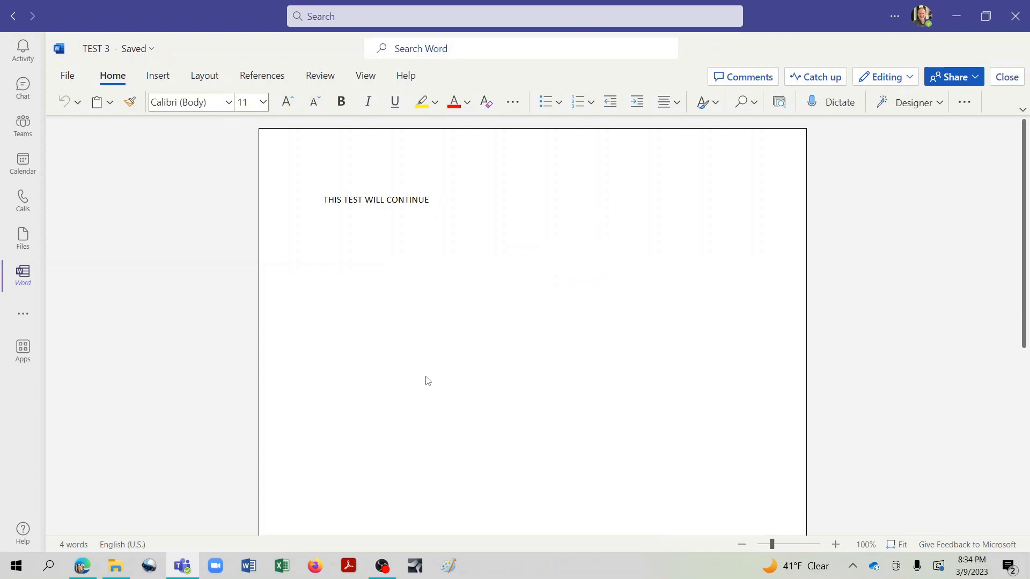
{"action": "left_click", "coordinate": [1007, 77]}
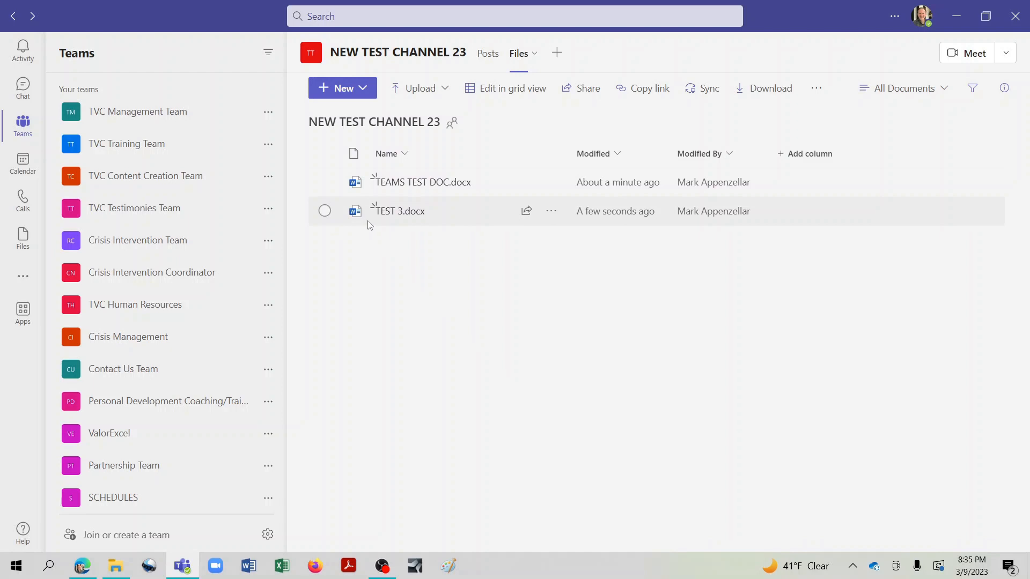
Start sharing a link to TEST 3.docx and review the permission levels available for recipients
{"action": "left_click", "coordinate": [324, 211]}
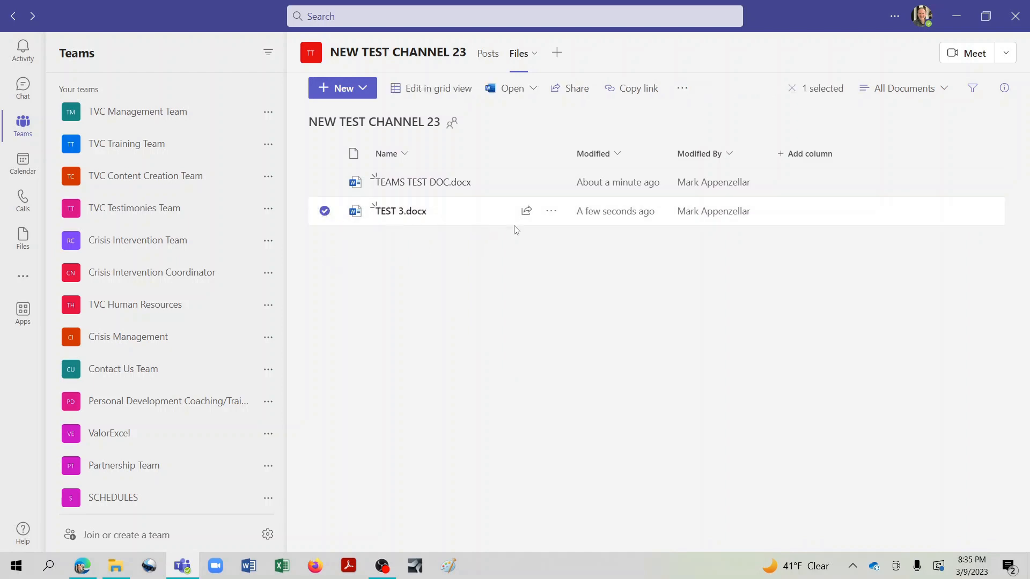
{"action": "left_click", "coordinate": [553, 211]}
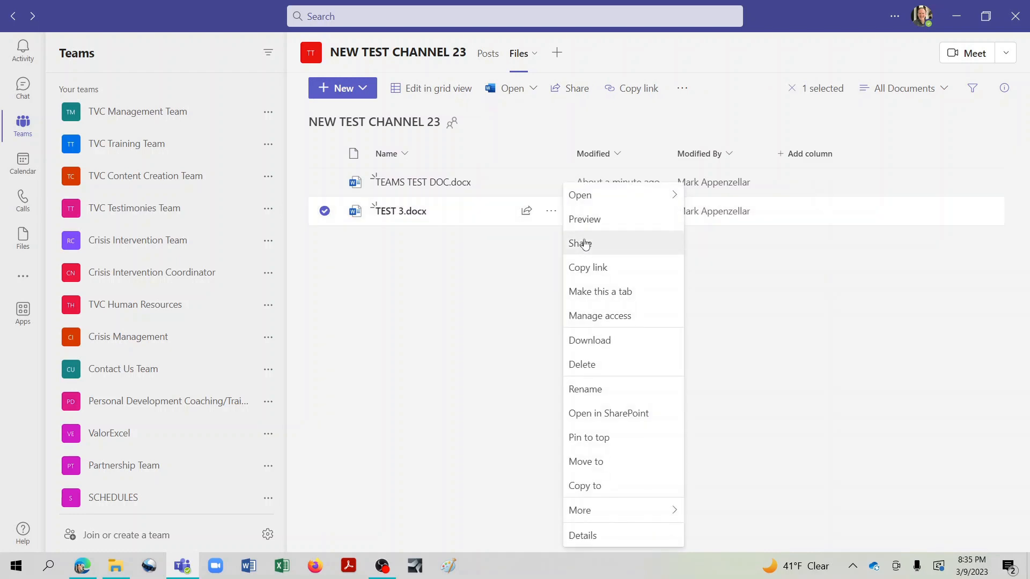
{"action": "left_click", "coordinate": [583, 242]}
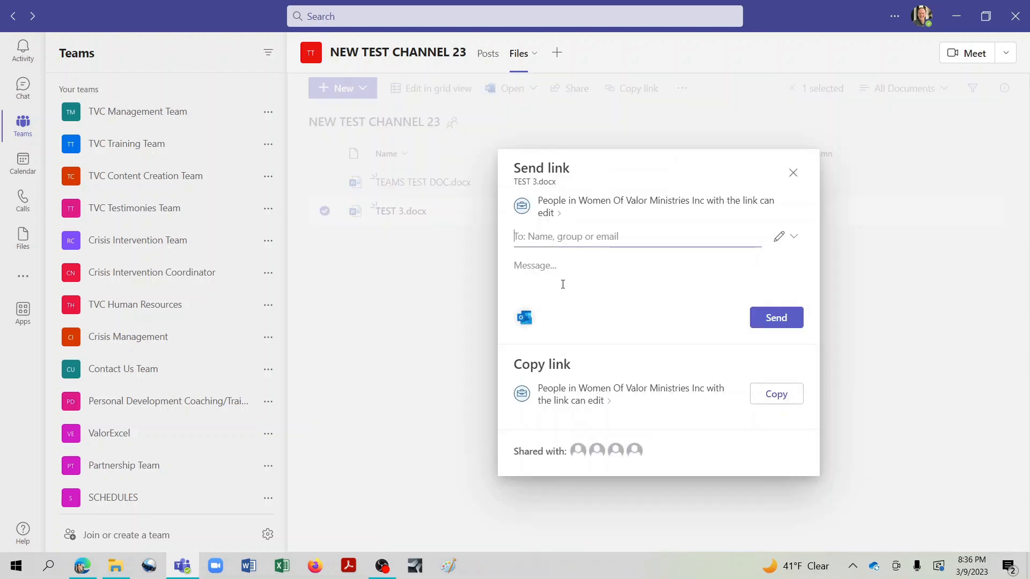
{"action": "left_click", "coordinate": [794, 240]}
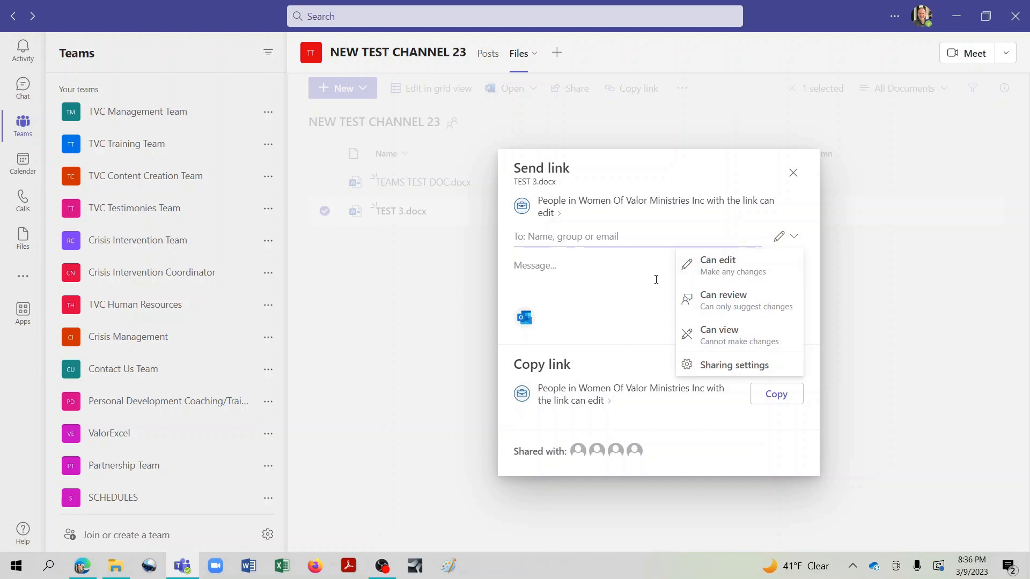
{"action": "key", "text": "Escape"}
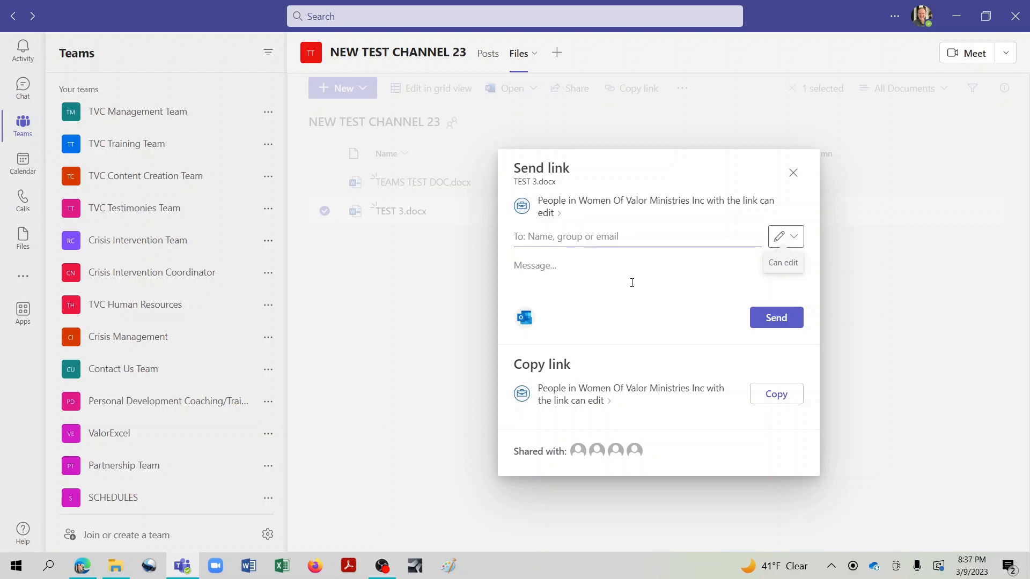
Compare the link's audience options and restrict the TEST 3.docx sharing link to People you choose
{"action": "left_click", "coordinate": [559, 216]}
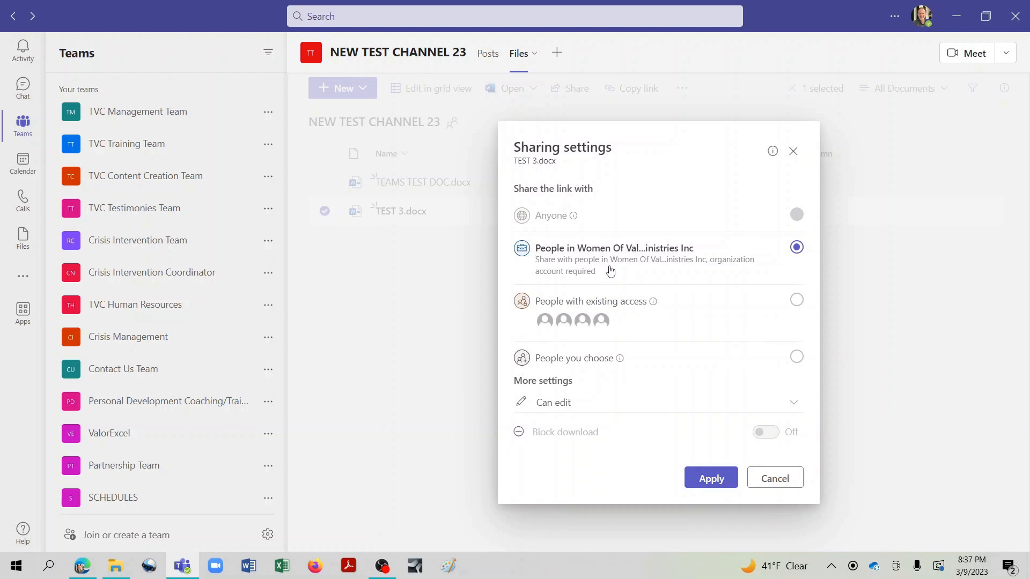
{"action": "left_click", "coordinate": [562, 364]}
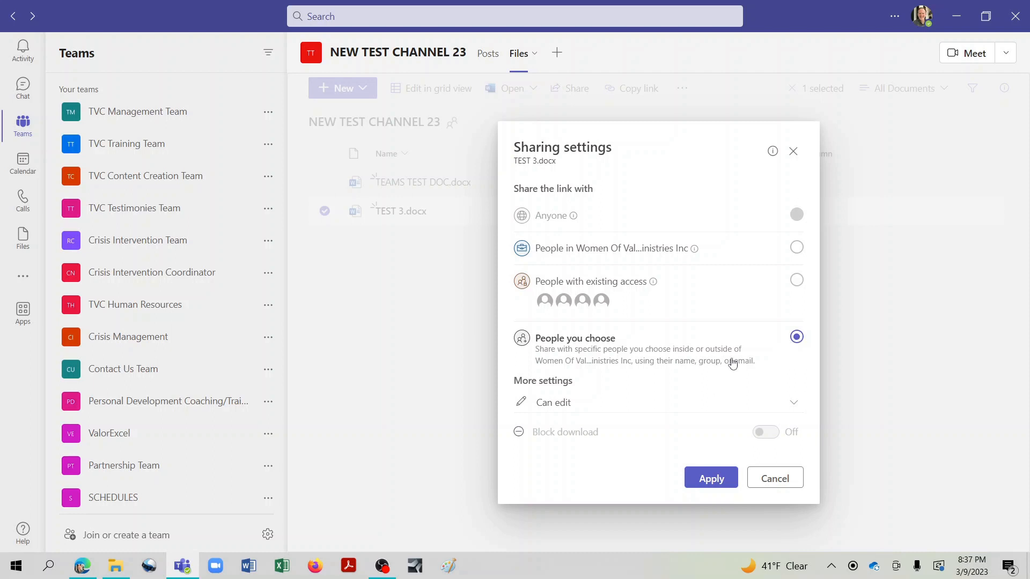
{"action": "left_click", "coordinate": [584, 290]}
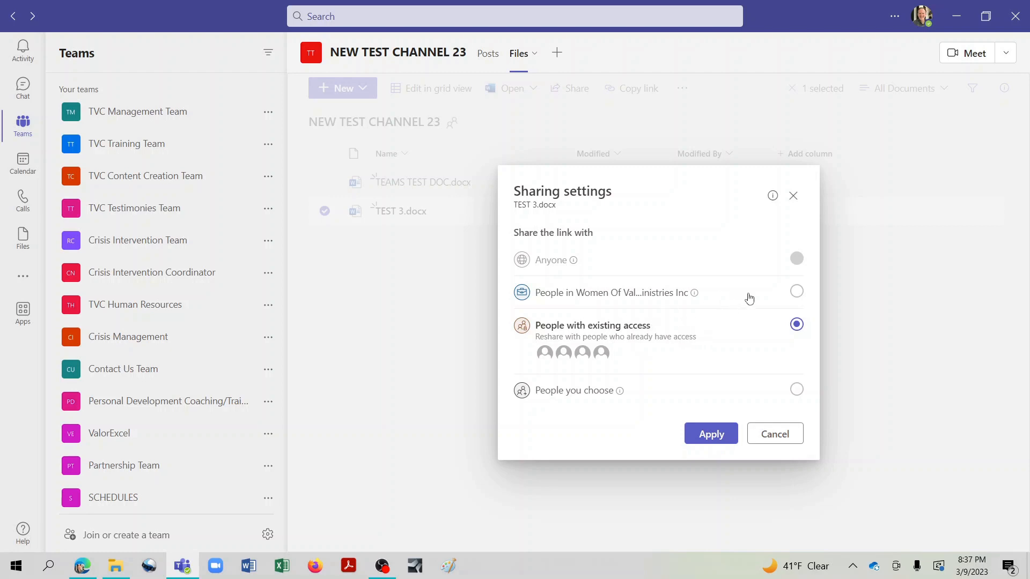
{"action": "left_click", "coordinate": [580, 391]}
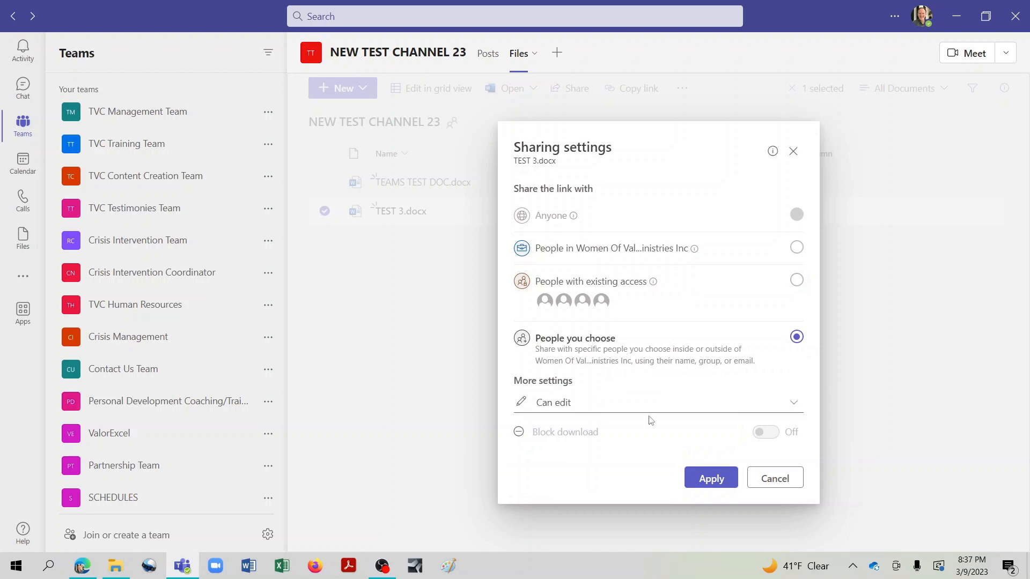
{"action": "left_click", "coordinate": [698, 478]}
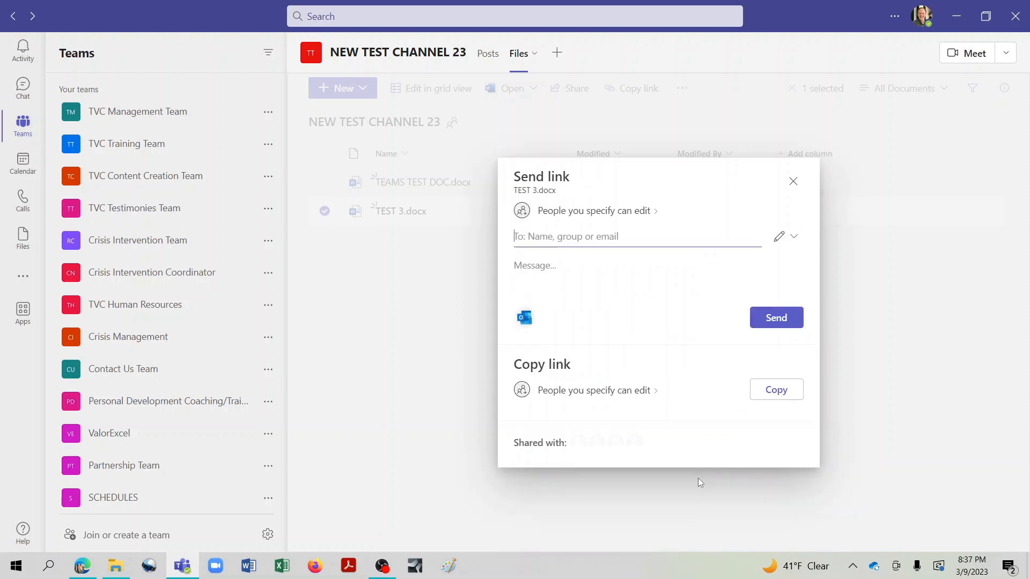
Send the TEST 3.docx link to the colleague found by first name, without a message, and dismiss the confirmation
{"action": "type", "text": "LORI"}
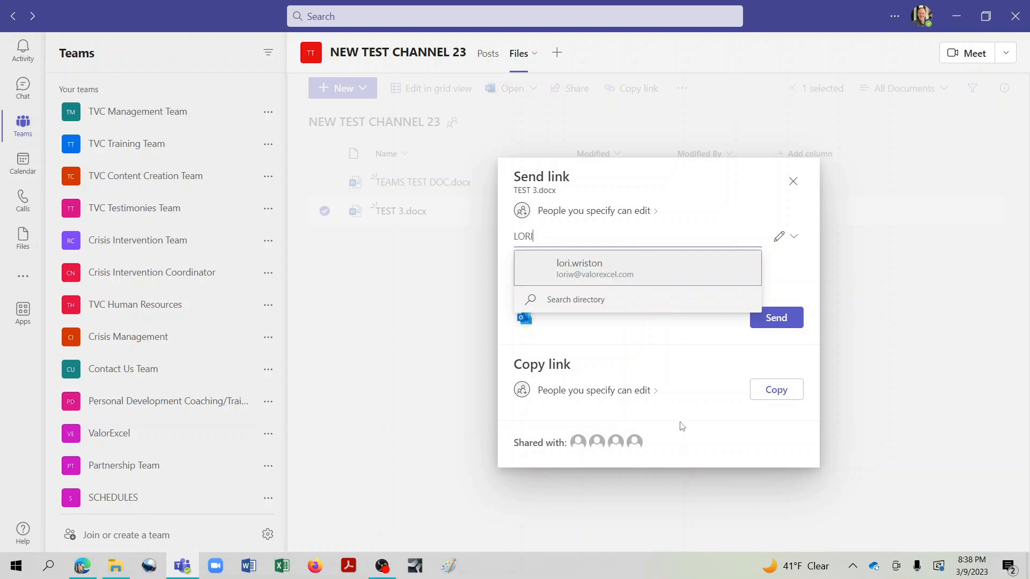
{"action": "left_click", "coordinate": [658, 276]}
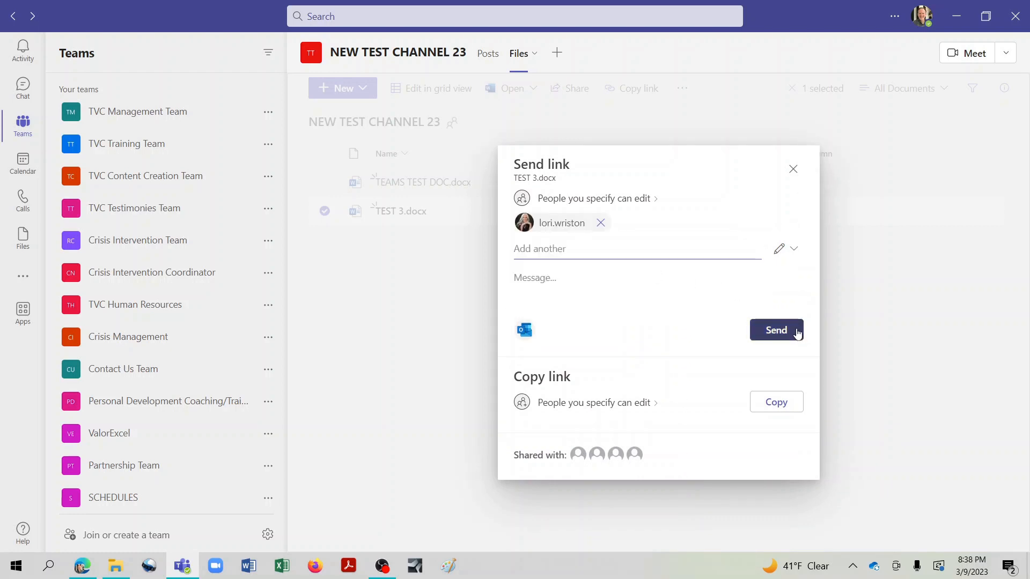
{"action": "left_click", "coordinate": [797, 331]}
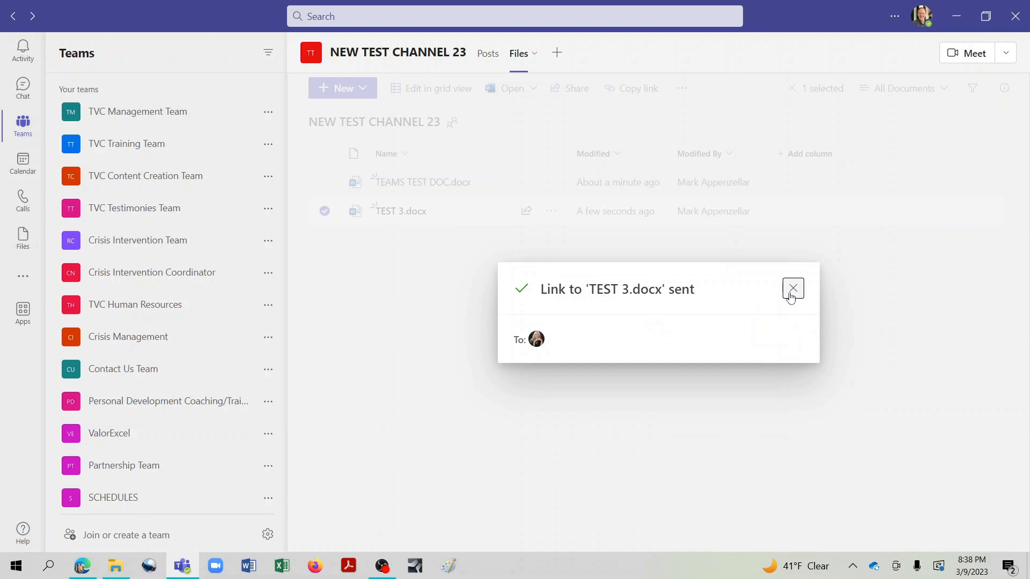
{"action": "left_click", "coordinate": [793, 290]}
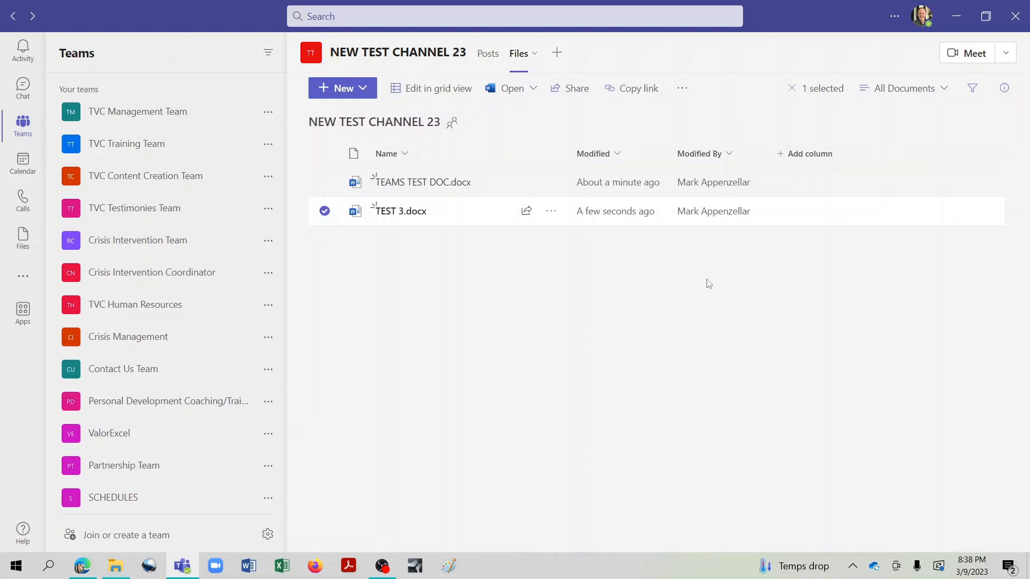
Review who has access to TEST 3.docx through links and direct access
{"action": "left_click", "coordinate": [553, 212]}
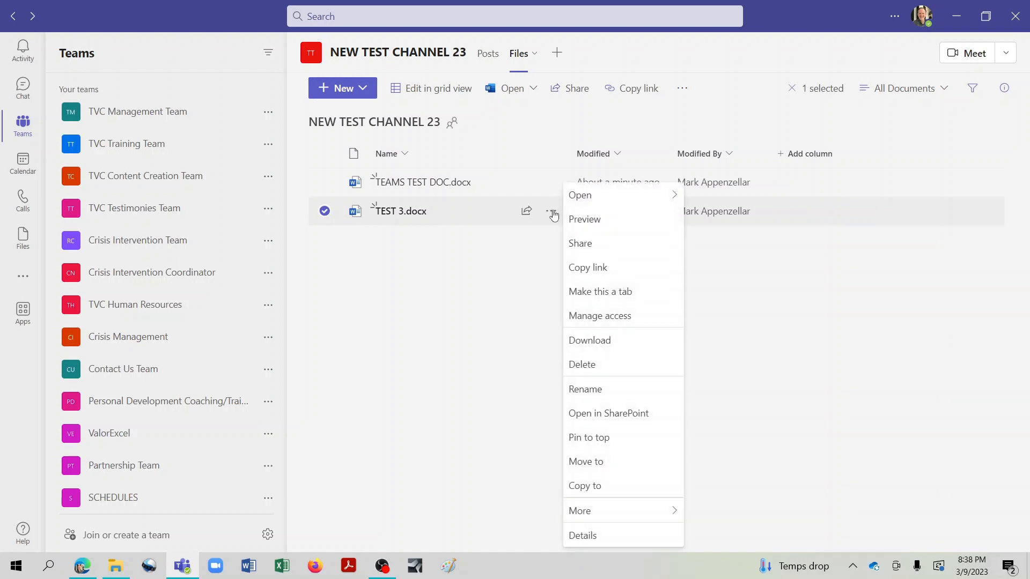
{"action": "left_click", "coordinate": [606, 317]}
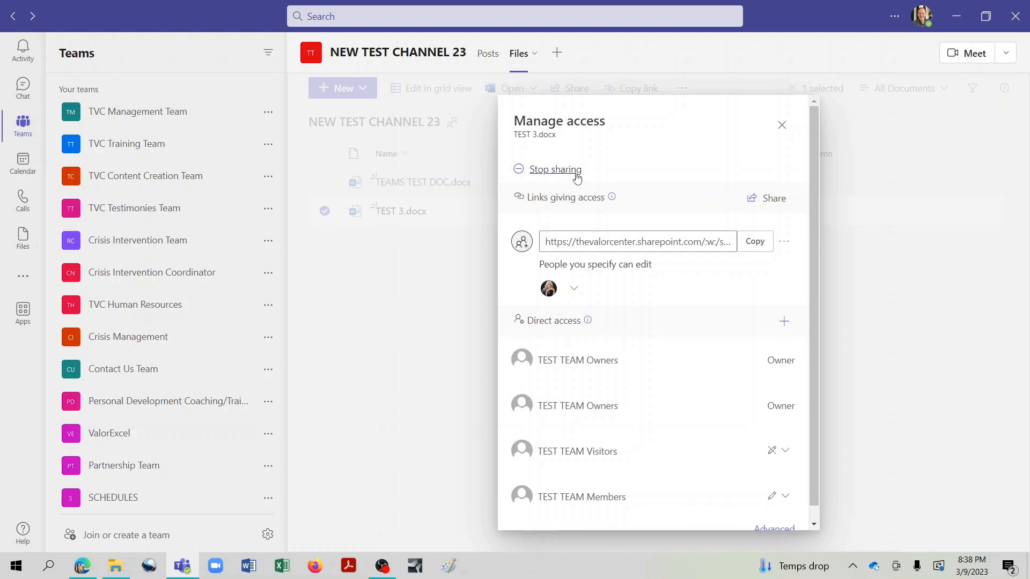
{"action": "left_click", "coordinate": [782, 127]}
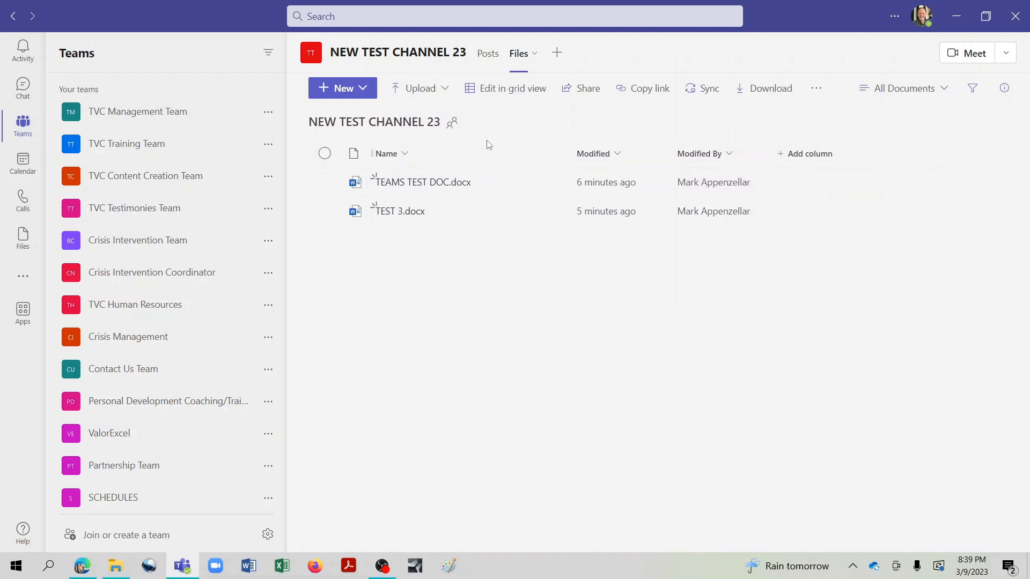
Add a Wiki tab named NEW WIKI to NEW TEST CHANNEL 23
{"action": "left_click", "coordinate": [556, 52]}
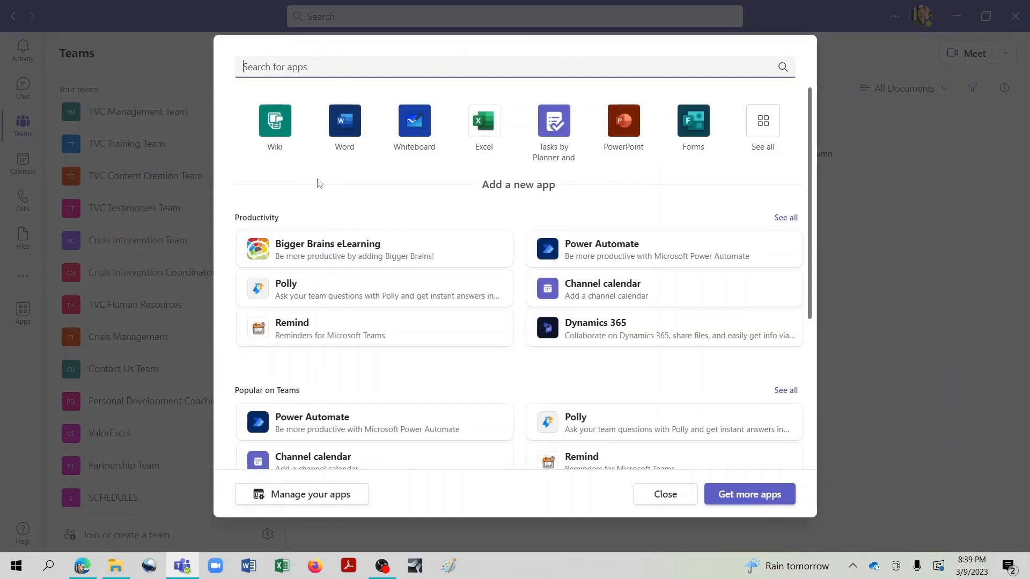
{"action": "left_click", "coordinate": [289, 128]}
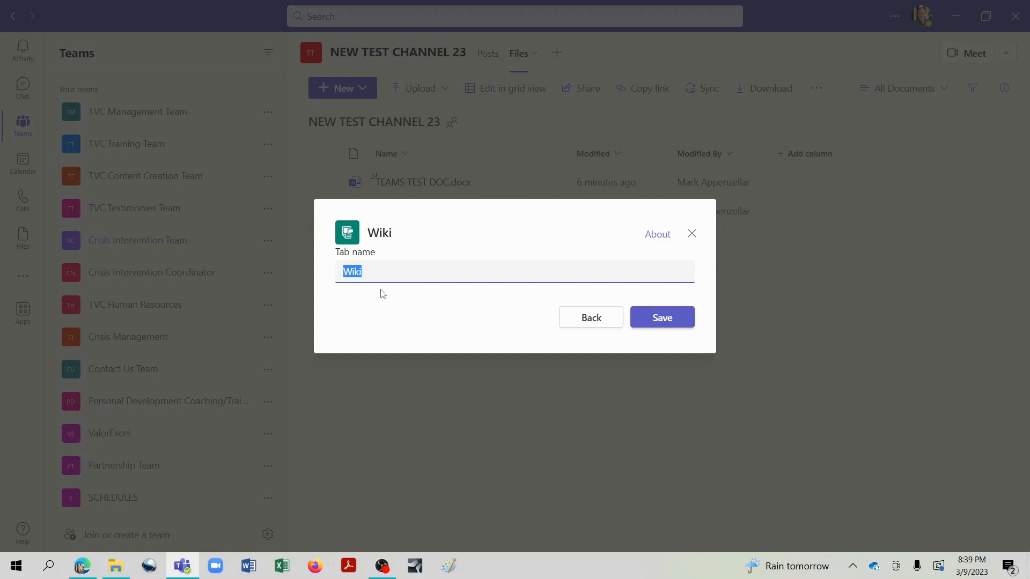
{"action": "type", "text": "NEW WIKI"}
{"action": "left_click", "coordinate": [682, 322]}
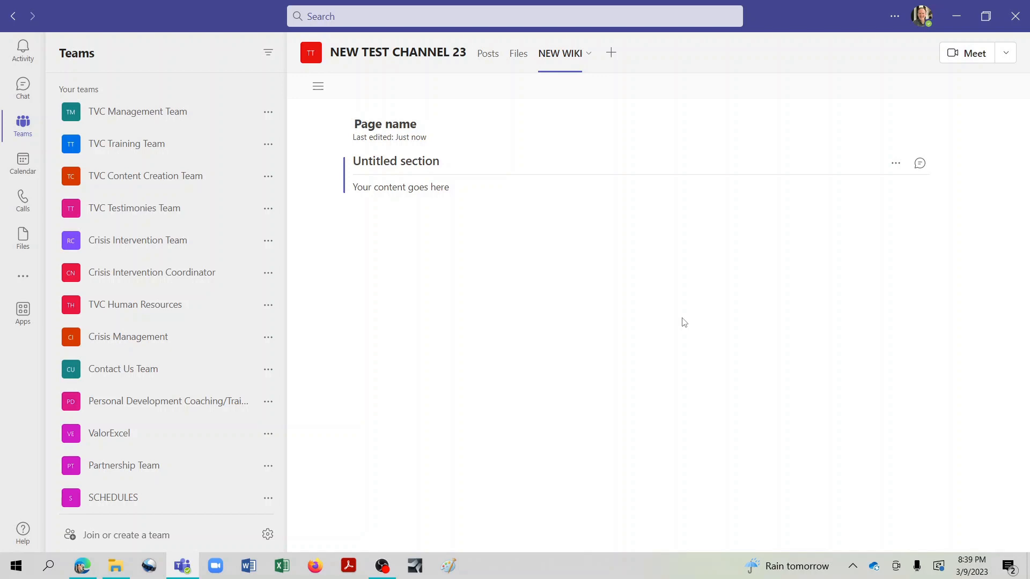
Title the wiki page TEST DOCUMENT #1 and fill its first section, SECTION 1, with "THIS IS THE START OF THE TEST"
{"action": "type", "text": "TEST DOCUMENT #1"}
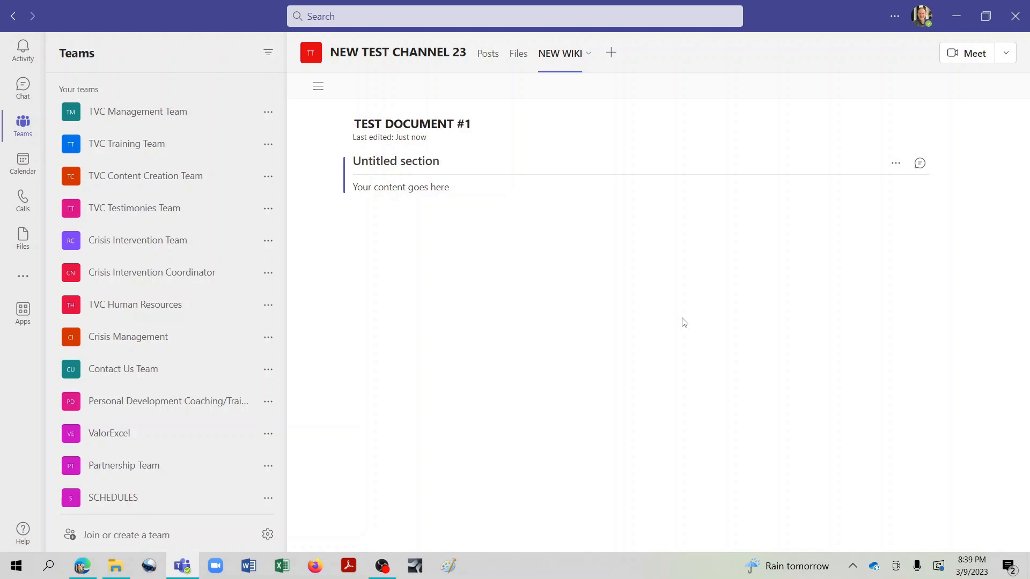
{"action": "left_click", "coordinate": [450, 165]}
{"action": "type", "text": "SECTION 1"}
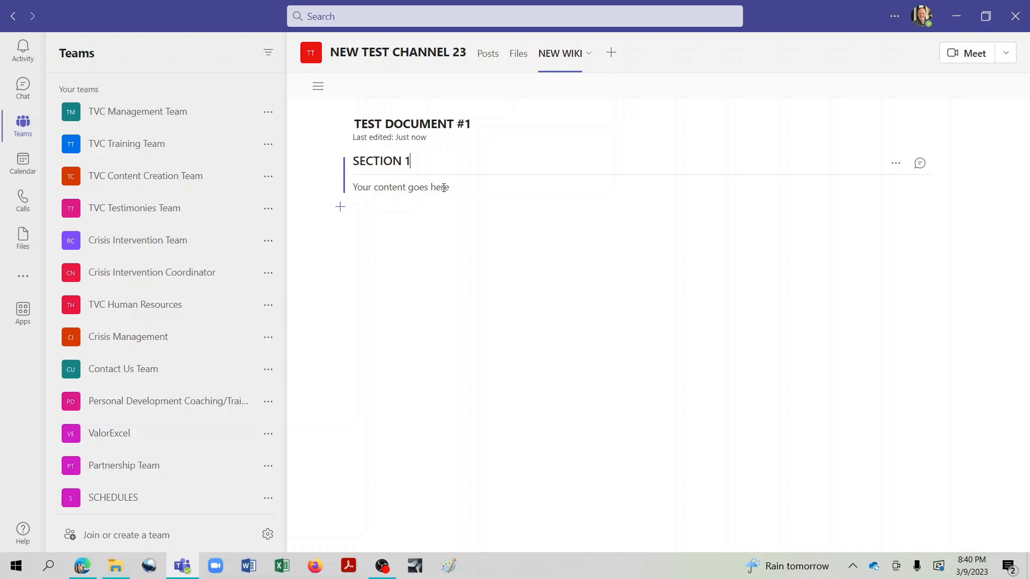
{"action": "left_click", "coordinate": [444, 187]}
{"action": "type", "text": "THIS IS THE START OF THE TEST"}
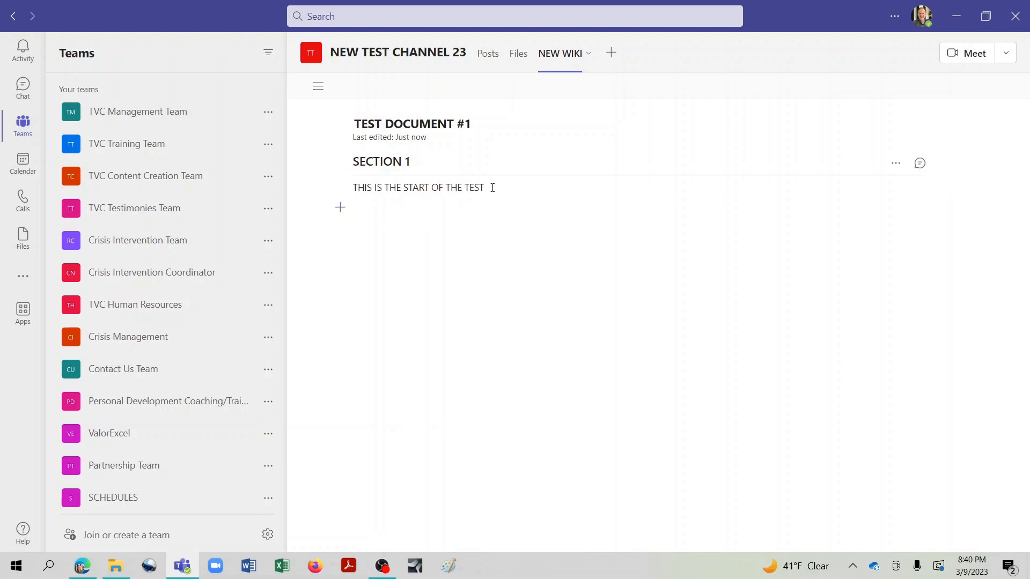
Add a new wiki section named SECTION 2 containing "THIS IS A CONTINUATION OF THE FIRST TEST"
{"action": "left_click", "coordinate": [341, 208]}
{"action": "type", "text": "SECTION 2"}
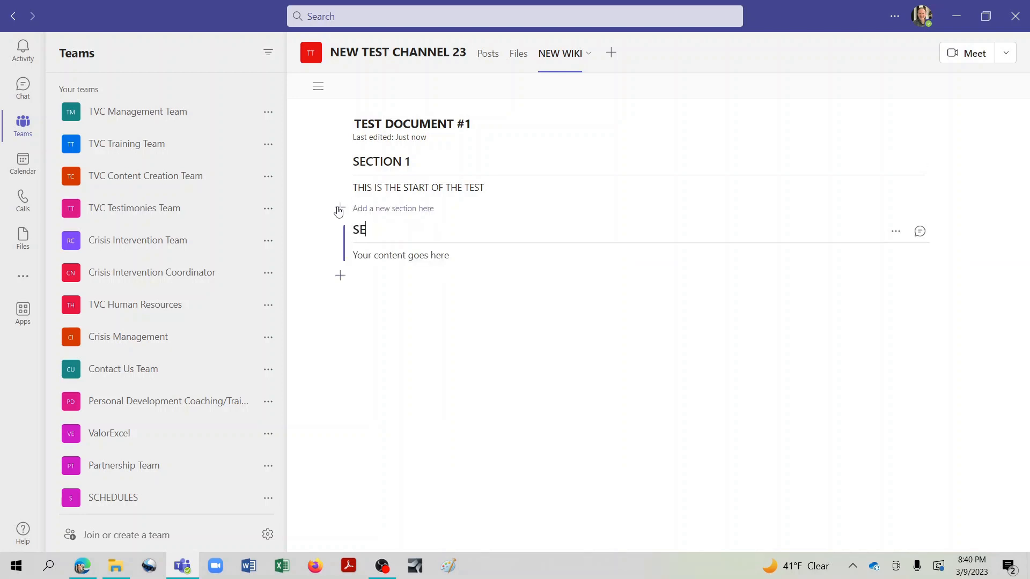
{"action": "left_click", "coordinate": [427, 257]}
{"action": "type", "text": "THIS IS A CONTINU"}
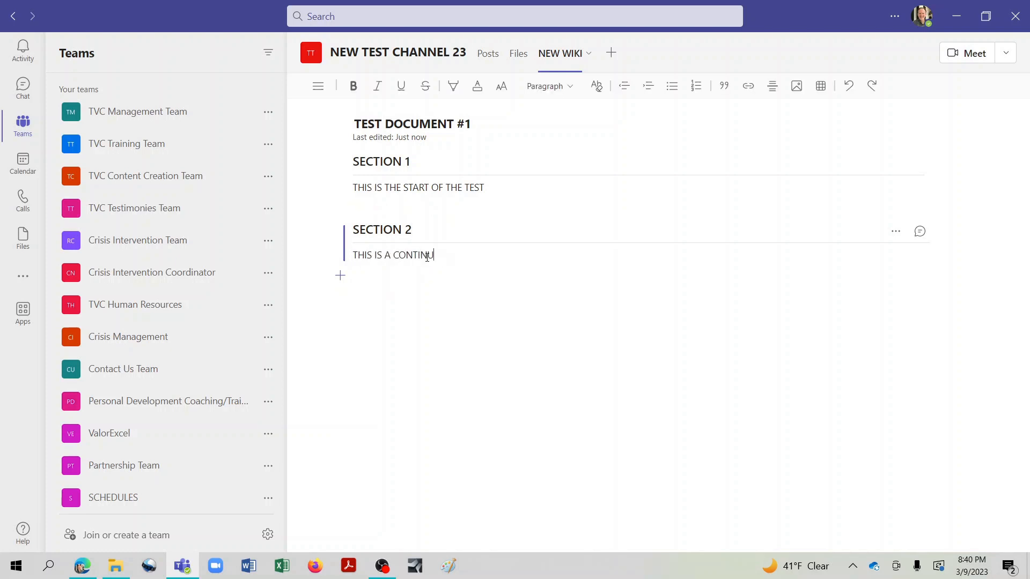
{"action": "type", "text": "ATION OF THE FIRST TEST"}
{"action": "left_click", "coordinate": [464, 326]}
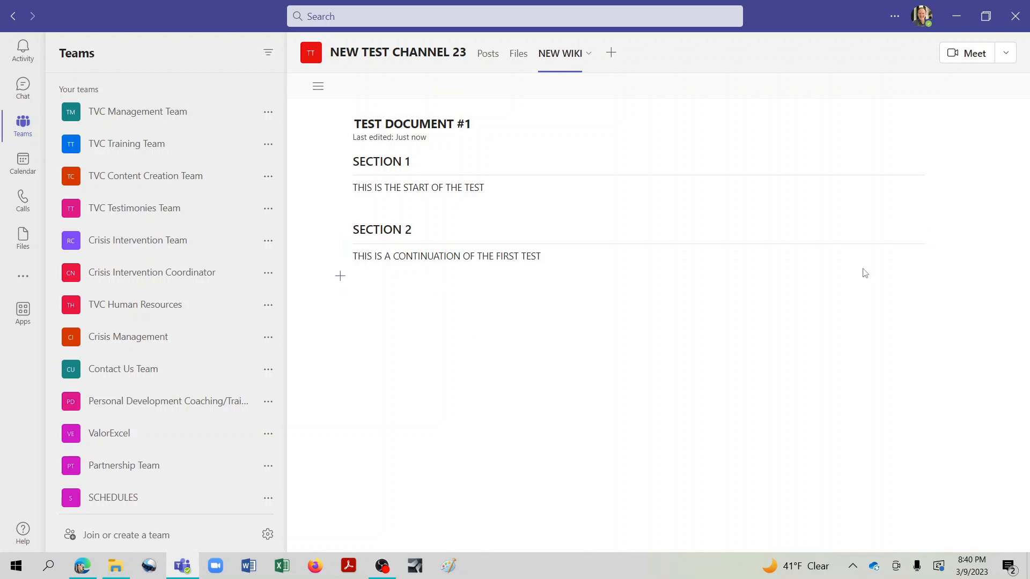
Move SECTION 2 above SECTION 1 on the wiki page and bring up its section options again
{"action": "left_click", "coordinate": [896, 233]}
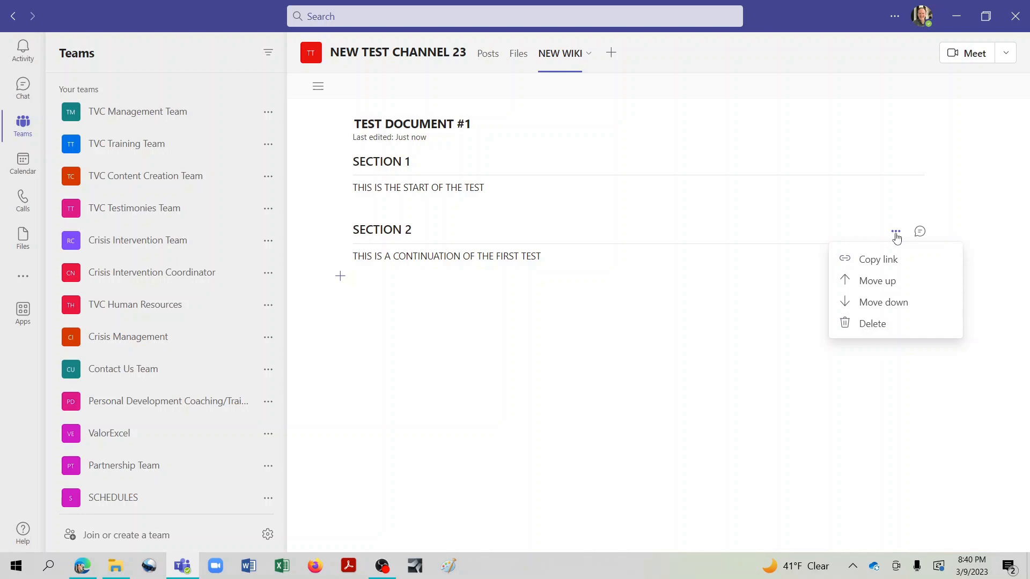
{"action": "left_click", "coordinate": [890, 284]}
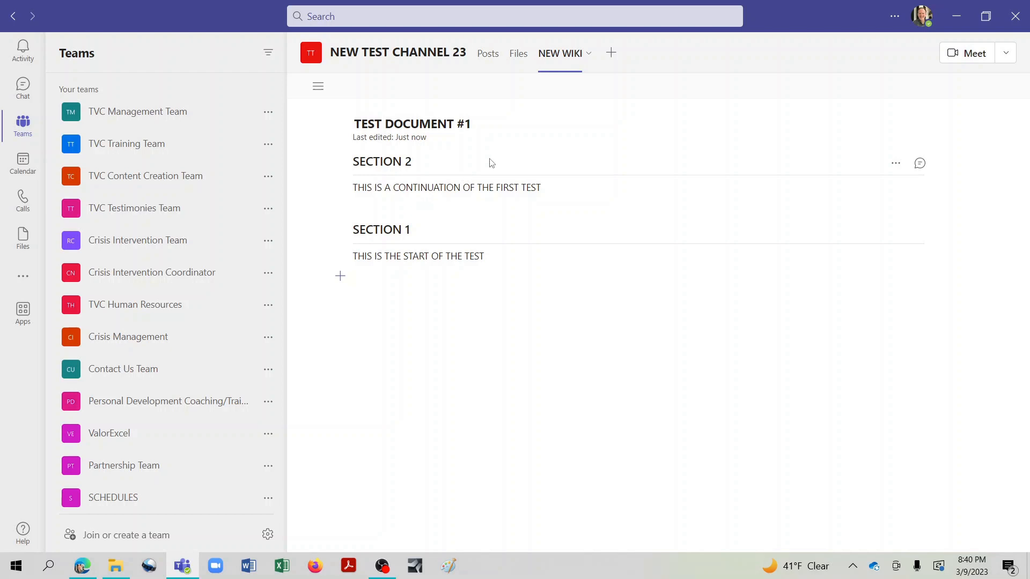
{"action": "left_click", "coordinate": [895, 164]}
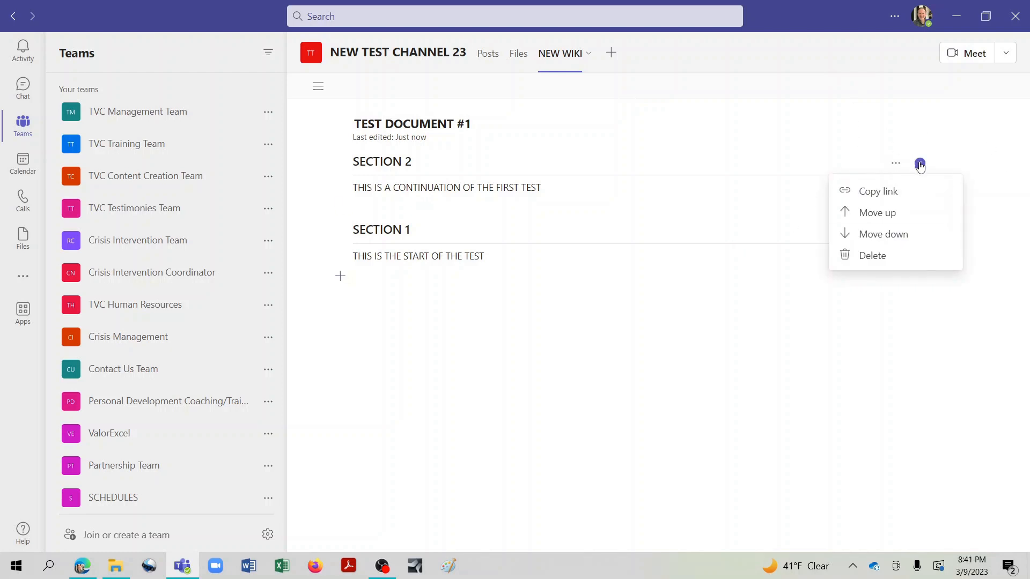
Start a conversation on SECTION 2 with "THIS TEST IS UNDERWAY" and reply "THE TEST WILL RUN FOR 2 DAYS"
{"action": "left_click", "coordinate": [920, 164]}
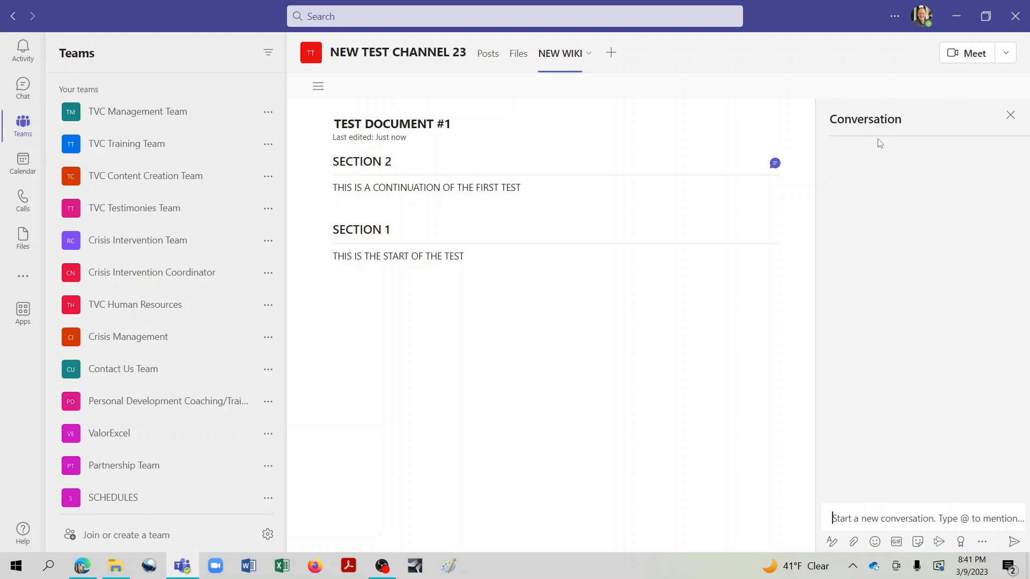
{"action": "type", "text": "THIS "}
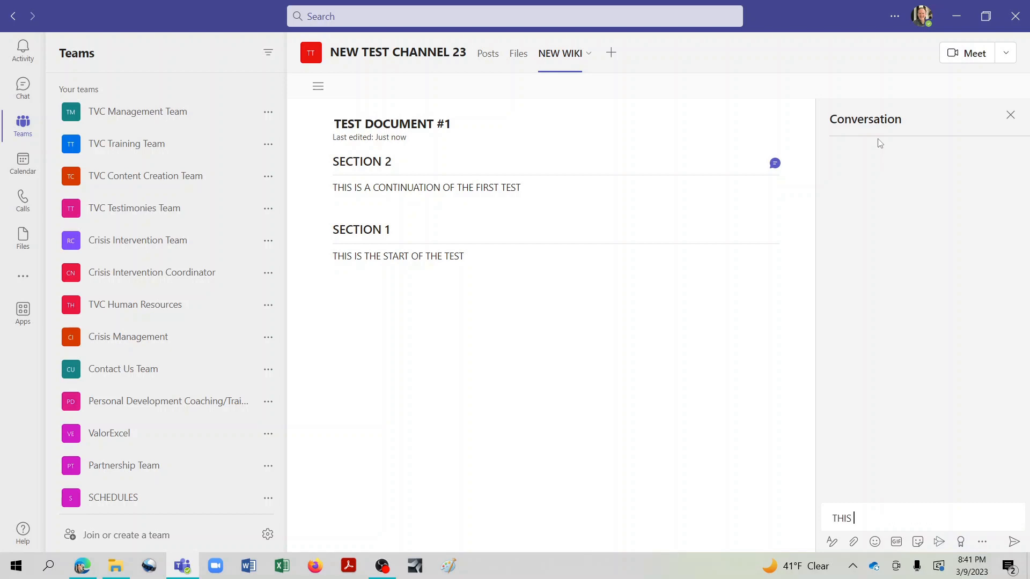
{"action": "type", "text": "TEST IS UNDERWAY"}
{"action": "left_click", "coordinate": [1012, 543]}
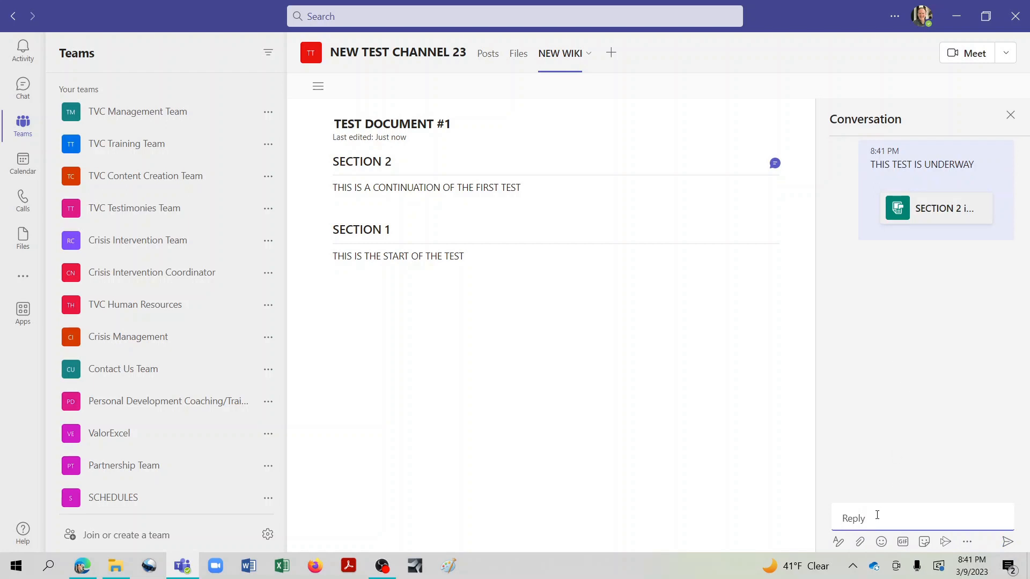
{"action": "type", "text": "THE TEST WILL RUN FOR 2 DAYS"}
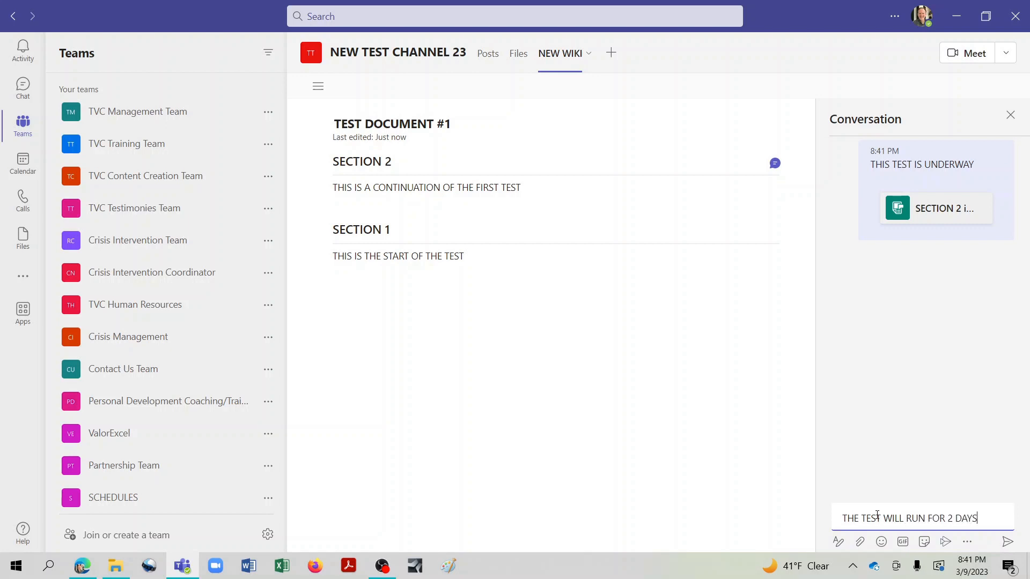
{"action": "left_click", "coordinate": [1004, 549]}
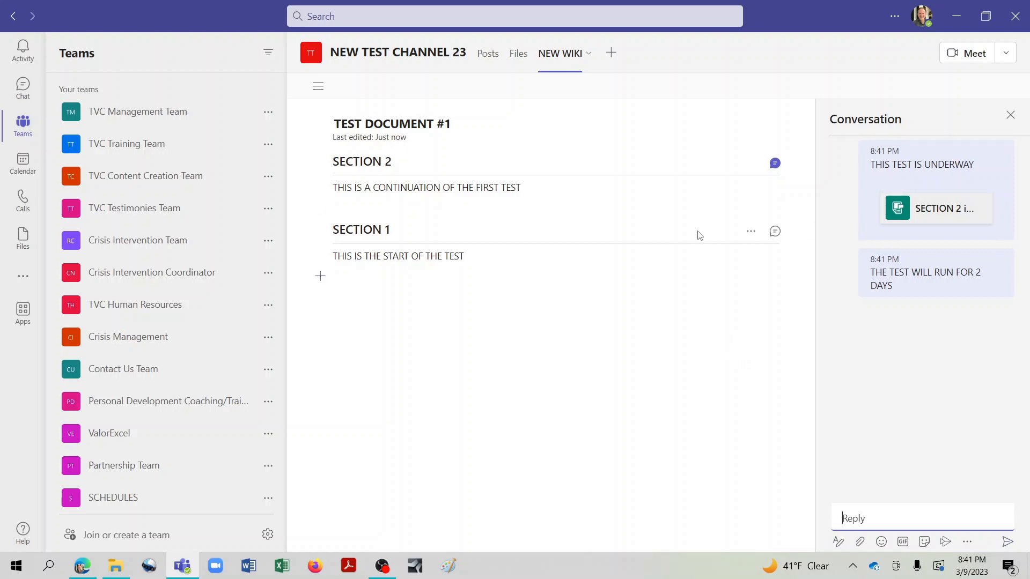
Add a Whiteboard tab named Whiteboard Test to NEW TEST CHANNEL 23, keeping the channel post about it
{"action": "left_click", "coordinate": [611, 52]}
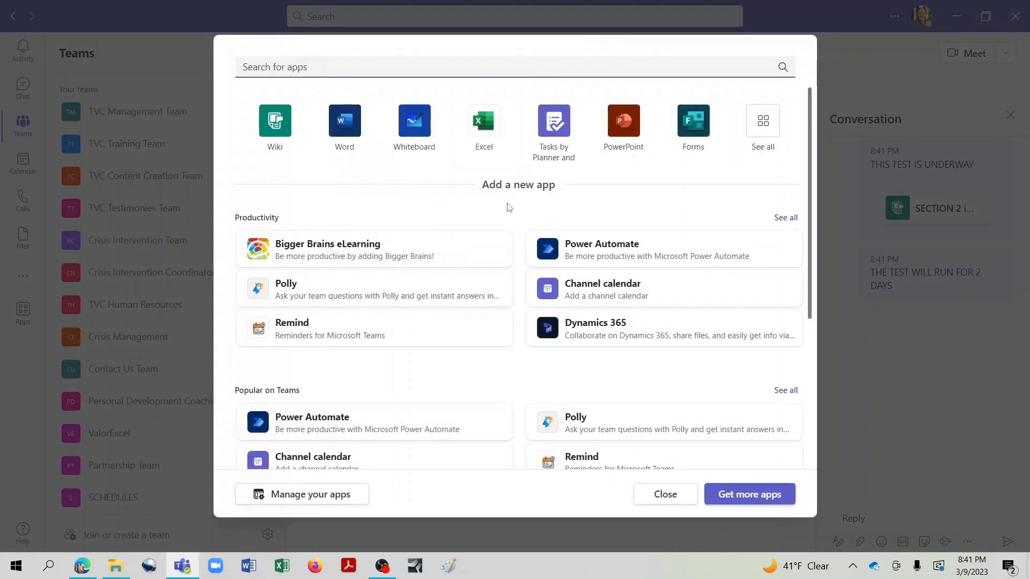
{"action": "left_click", "coordinate": [420, 136]}
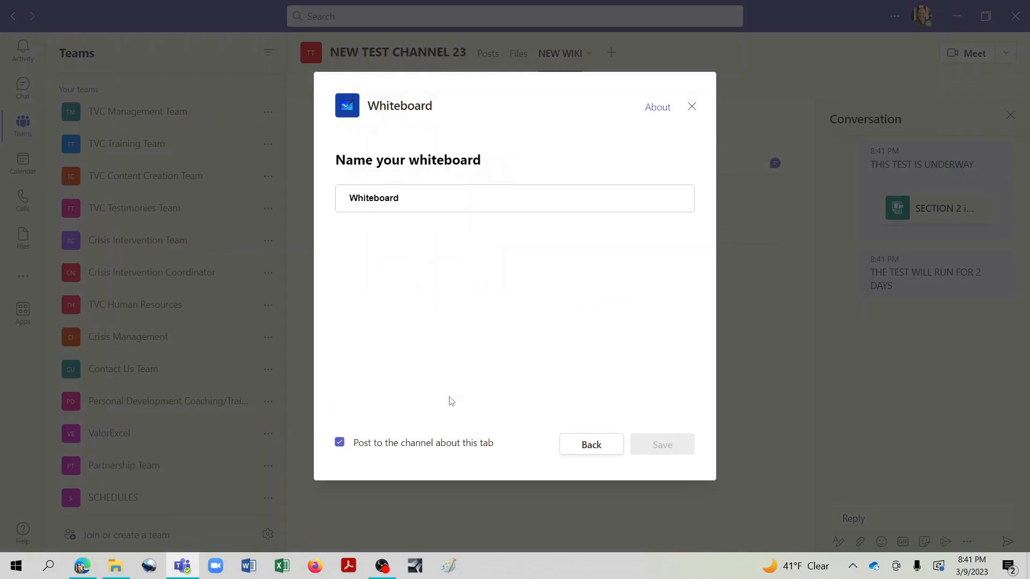
{"action": "left_click", "coordinate": [405, 197]}
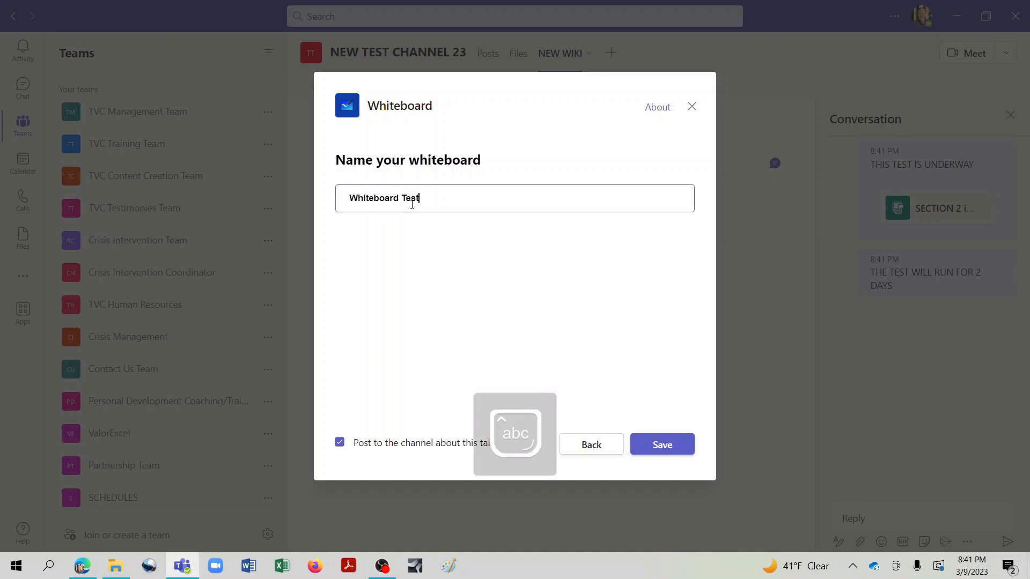
{"action": "left_click", "coordinate": [669, 447]}
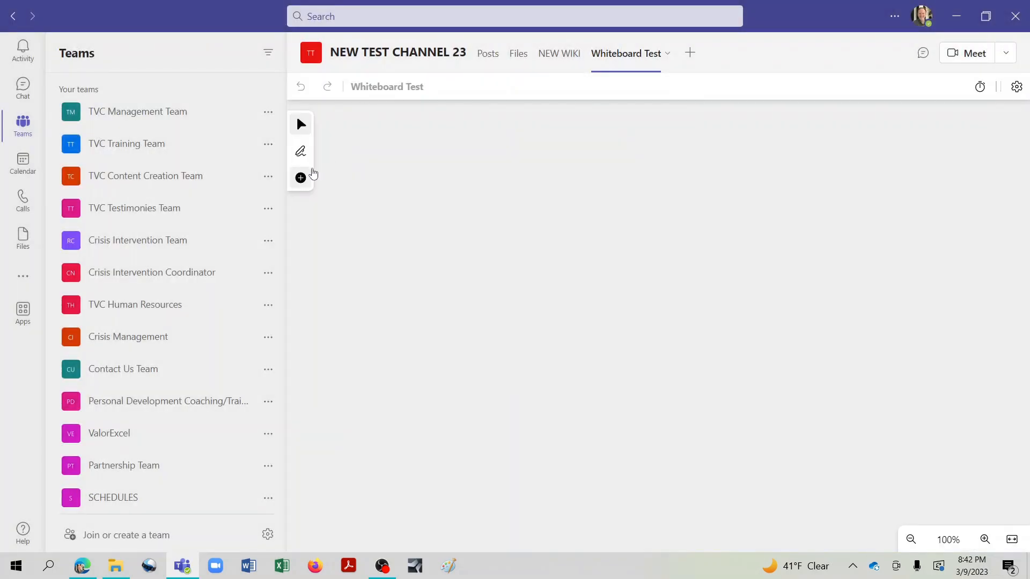
Place a text object reading "This is a new test" on the whiteboard
{"action": "left_click", "coordinate": [301, 178]}
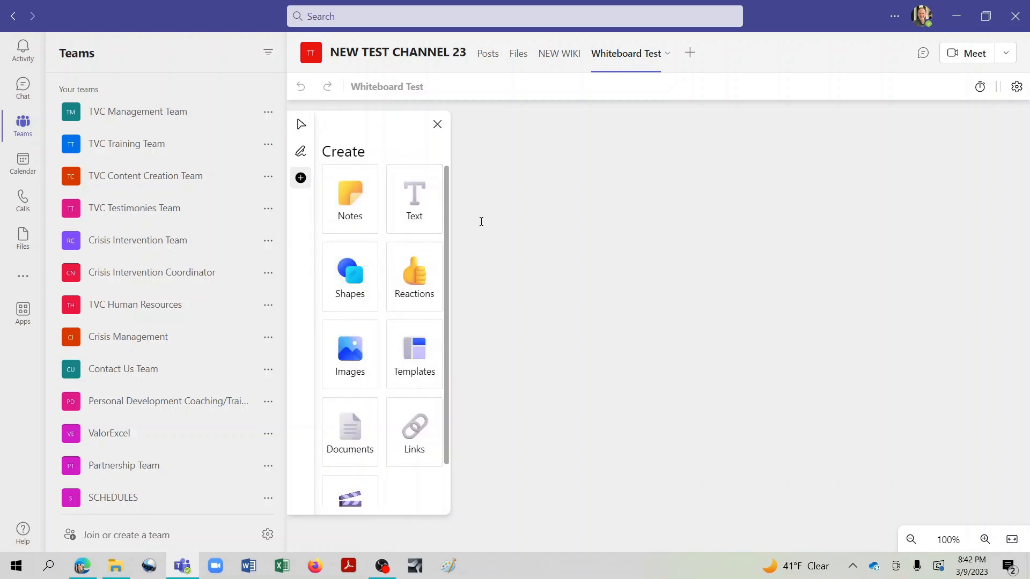
{"action": "left_click", "coordinate": [684, 319]}
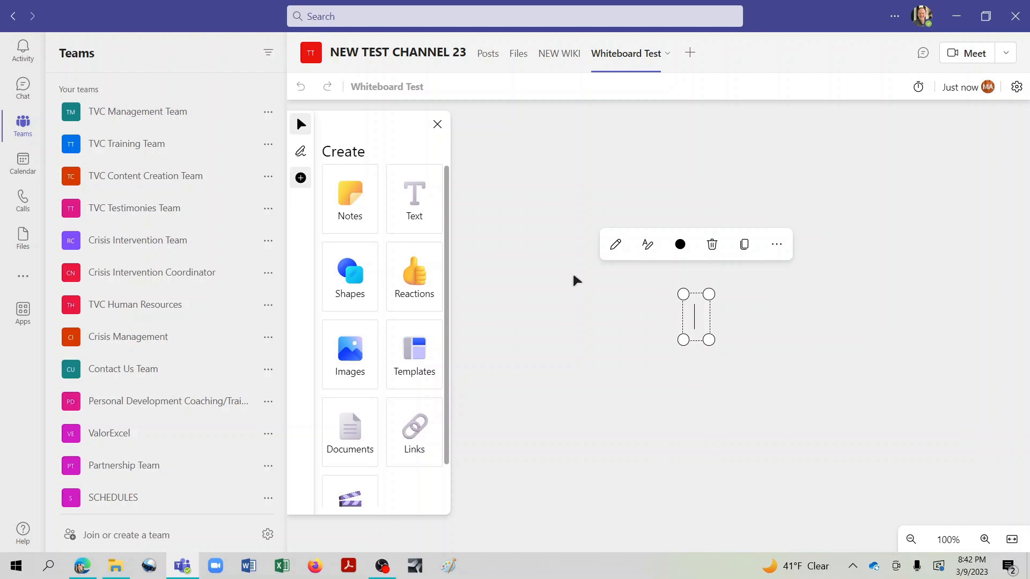
{"action": "type", "text": "This is a new test"}
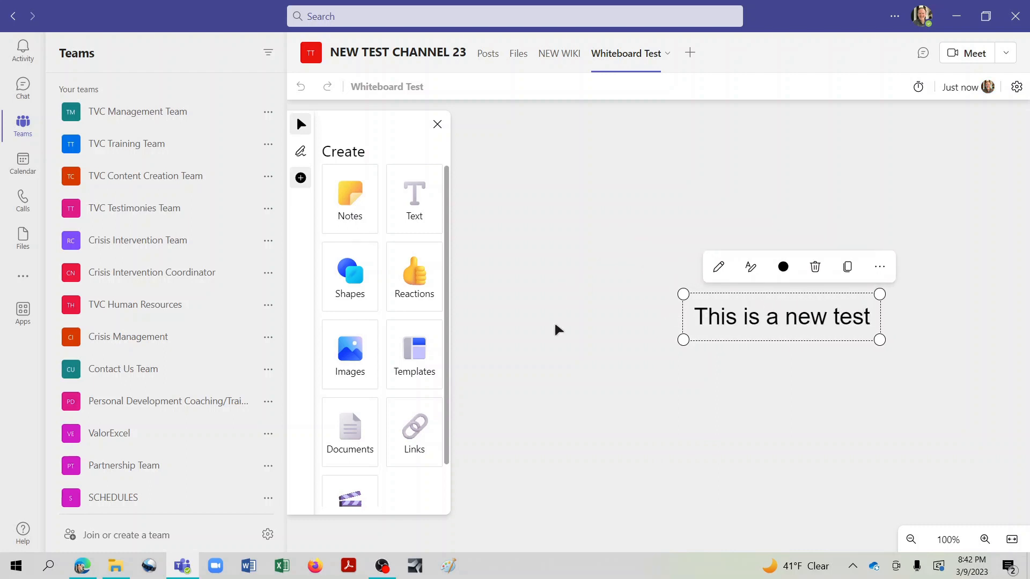
{"action": "left_click", "coordinate": [554, 360]}
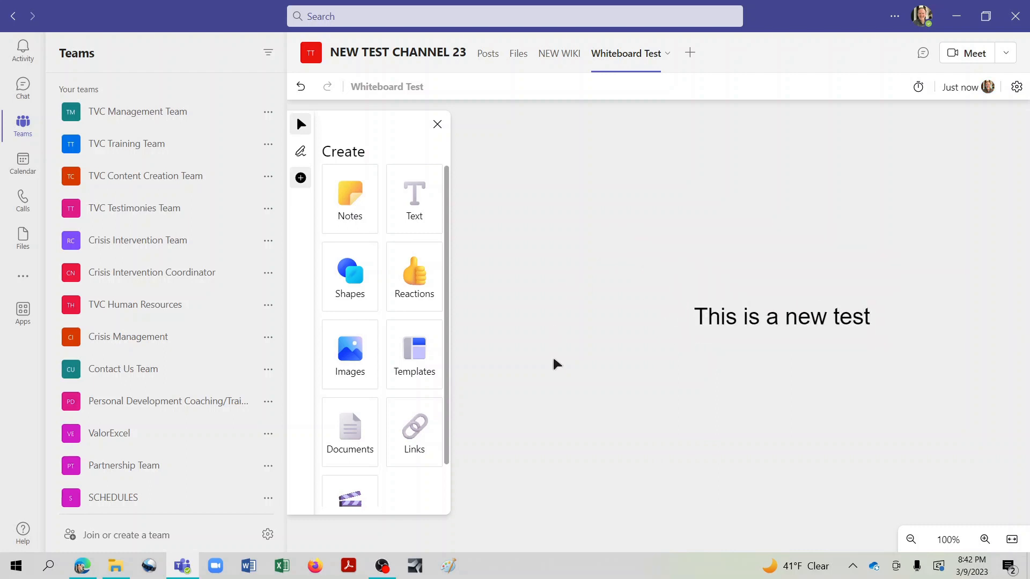
Insert the ValorExcel logo image from the device and position it above the text on the whiteboard
{"action": "left_click", "coordinate": [369, 360]}
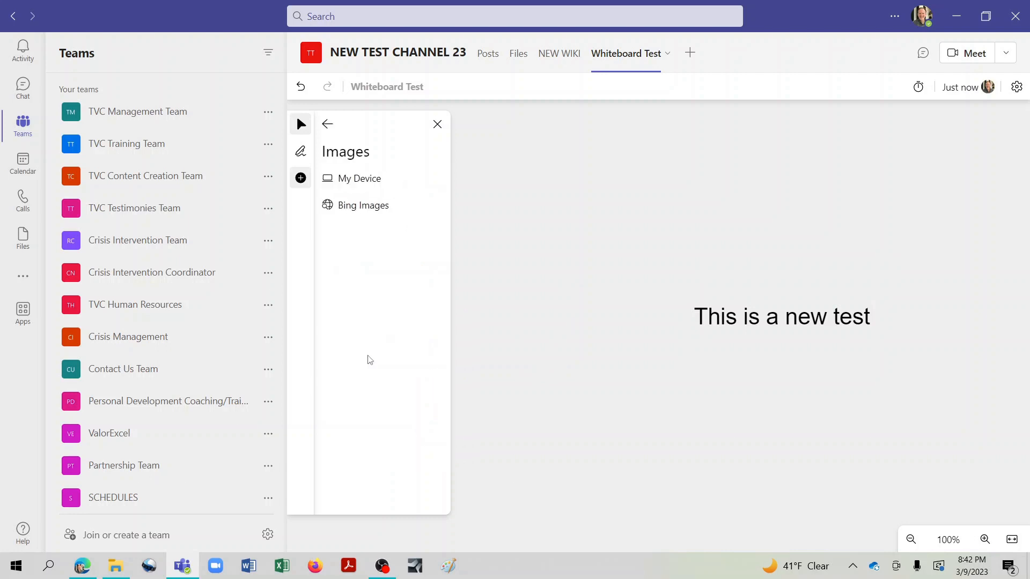
{"action": "left_click", "coordinate": [369, 181]}
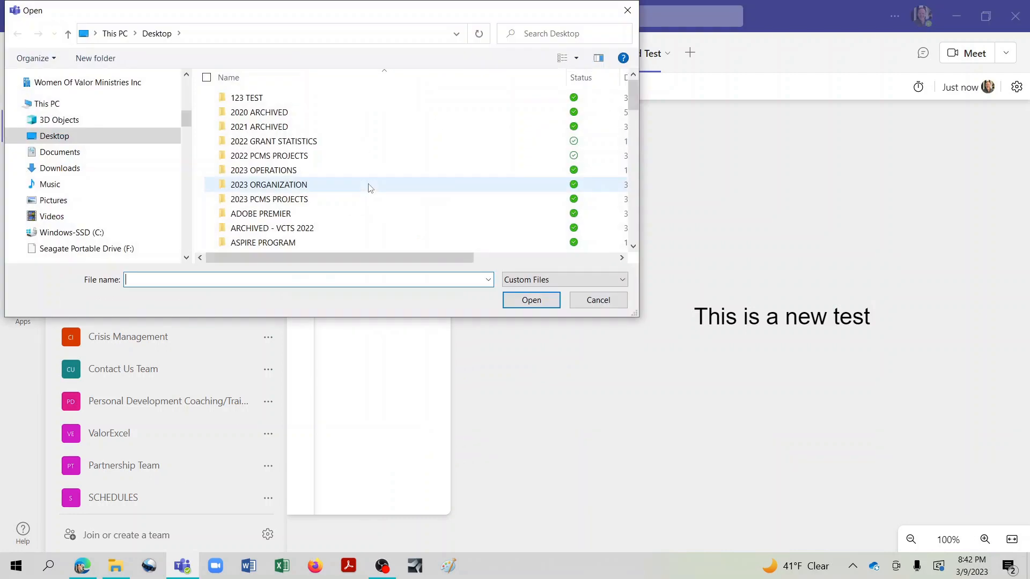
{"action": "scroll", "coordinate": [322, 179], "scroll_direction": "down", "scroll_amount": 10}
{"action": "scroll", "coordinate": [315, 180], "scroll_direction": "up", "scroll_amount": 3}
{"action": "scroll", "coordinate": [316, 180], "scroll_direction": "up", "scroll_amount": 1}
{"action": "double_click", "coordinate": [276, 137]}
{"action": "left_click", "coordinate": [263, 135]}
{"action": "left_click", "coordinate": [530, 300]}
{"action": "left_click_drag", "start_coordinate": [765, 305], "coordinate": [722, 198]}
Enlarge the "This is a new test" text beneath the ValorExcel logo
{"action": "left_click", "coordinate": [602, 284]}
{"action": "left_click", "coordinate": [644, 293]}
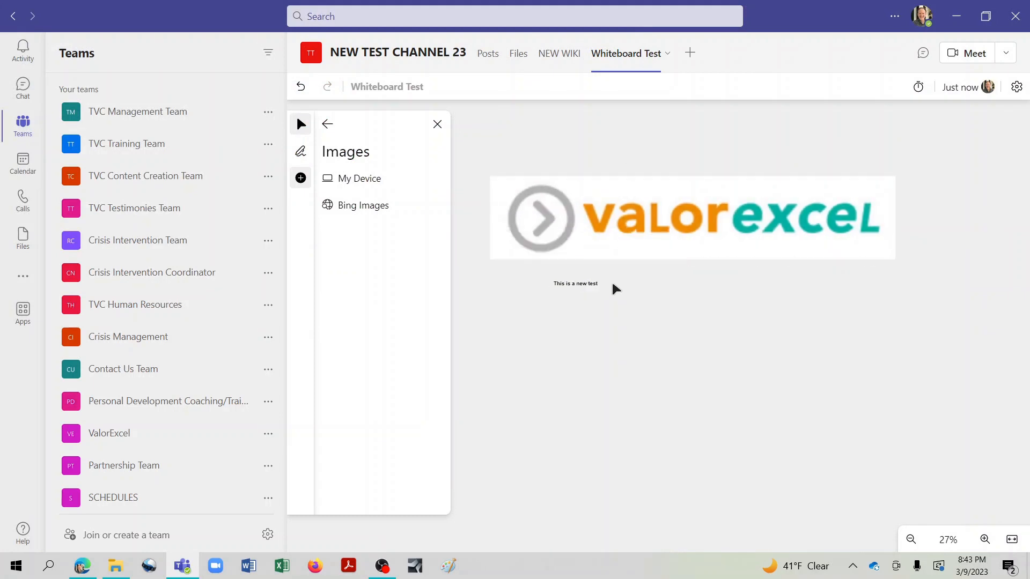
{"action": "left_click", "coordinate": [598, 285]}
{"action": "left_click_drag", "start_coordinate": [601, 287], "coordinate": [756, 364]}
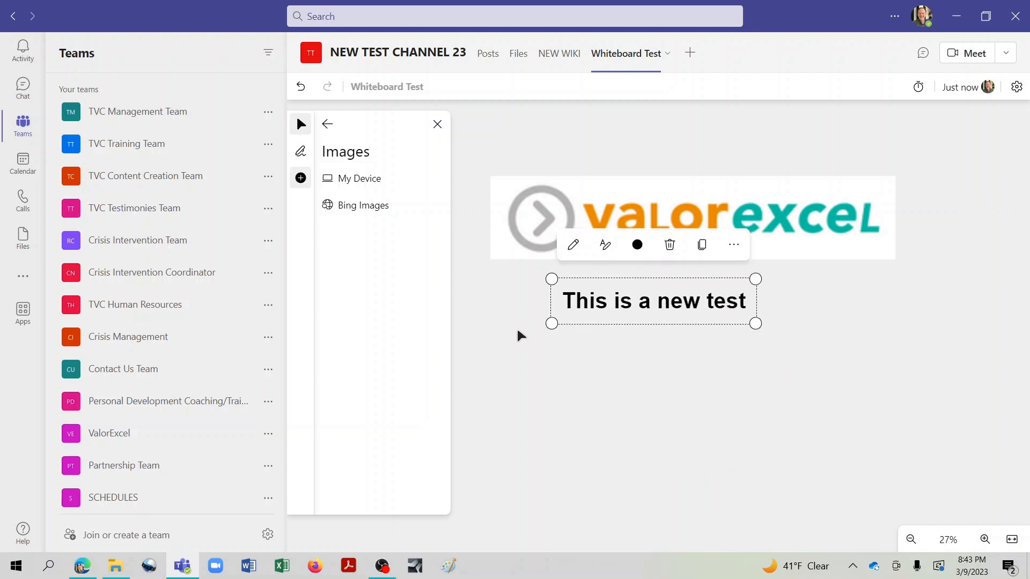
Draw a block arrow shape, widen it and place it so that it points at the "This is a new test" text
{"action": "left_click", "coordinate": [328, 124]}
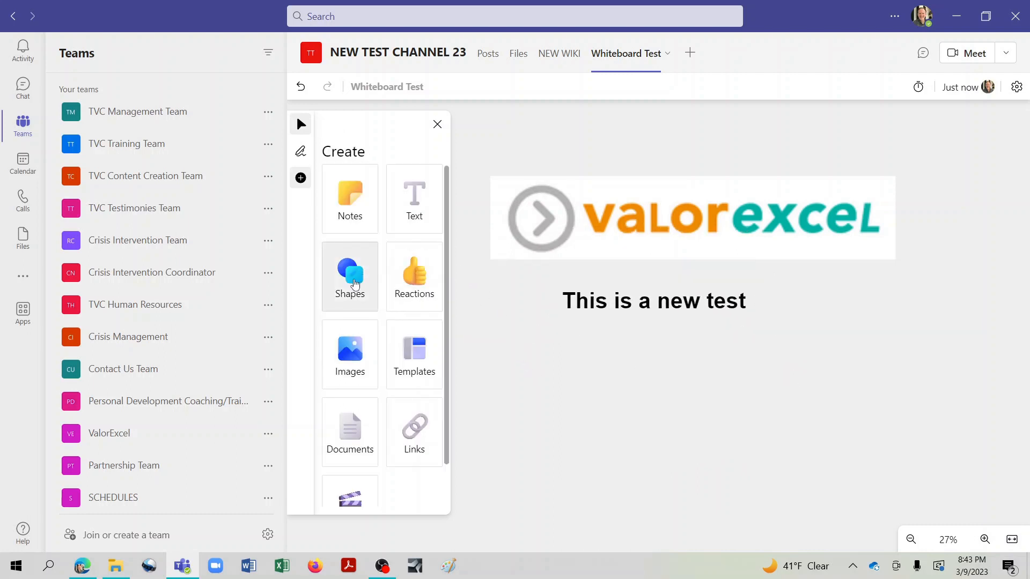
{"action": "left_click", "coordinate": [350, 276]}
{"action": "left_click", "coordinate": [380, 235]}
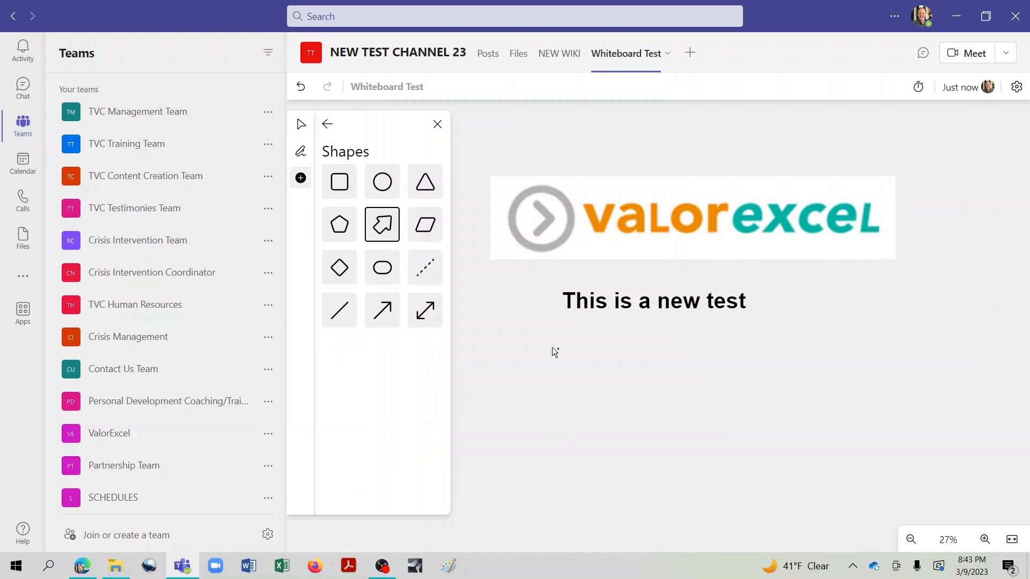
{"action": "left_click_drag", "start_coordinate": [590, 337], "coordinate": [648, 435]}
{"action": "left_click_drag", "start_coordinate": [592, 371], "coordinate": [515, 371]}
{"action": "left_click_drag", "start_coordinate": [635, 385], "coordinate": [545, 298]}
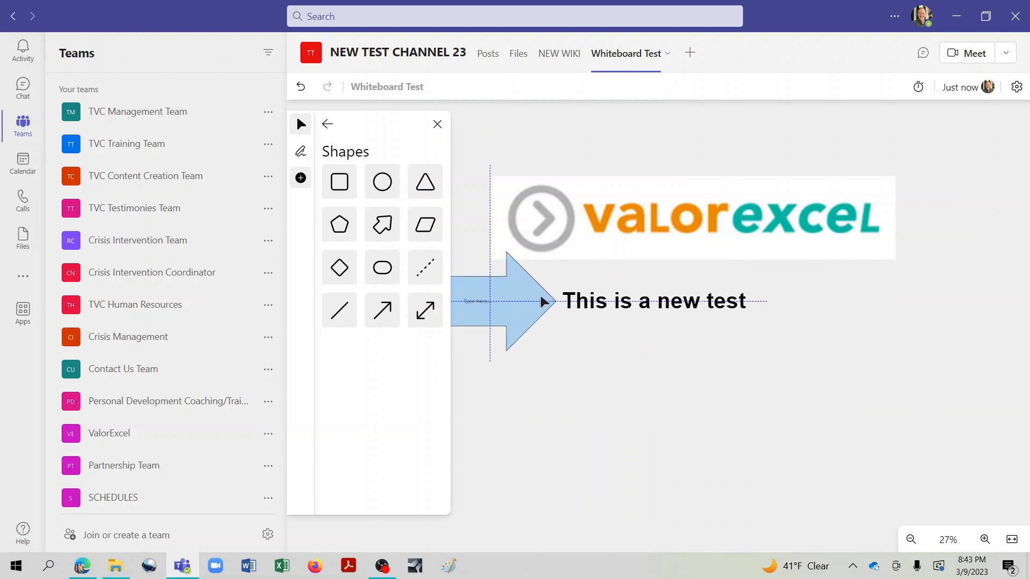
Switch the whiteboard to inking with the red pen and set its thickness to 5
{"action": "left_click", "coordinate": [328, 124]}
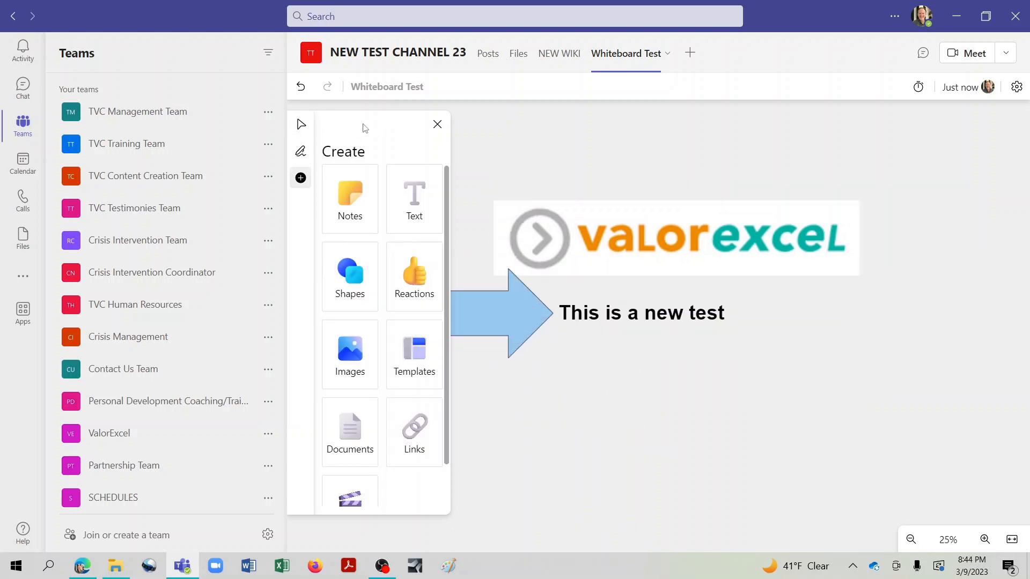
{"action": "left_click", "coordinate": [302, 152]}
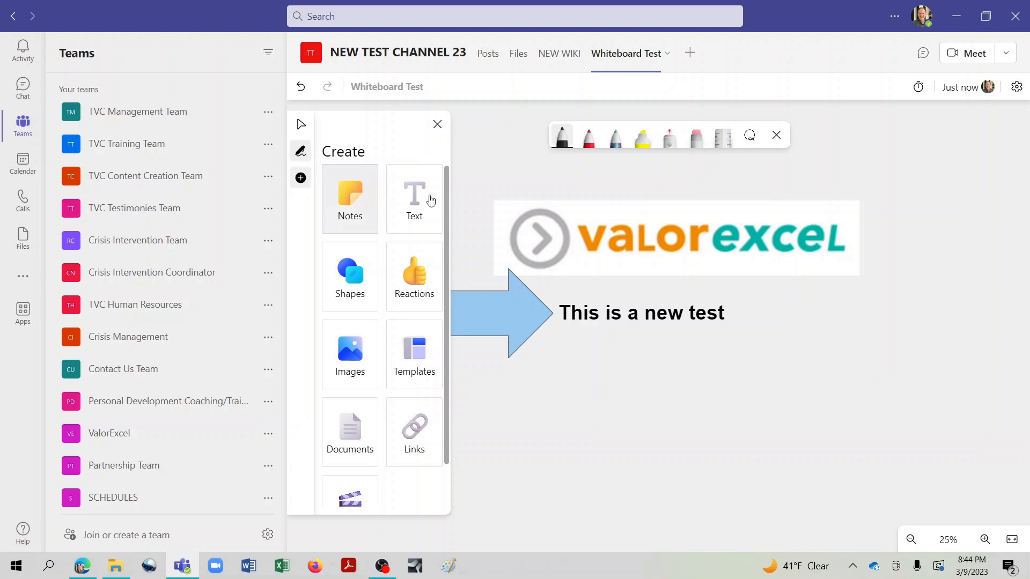
{"action": "left_click", "coordinate": [588, 146]}
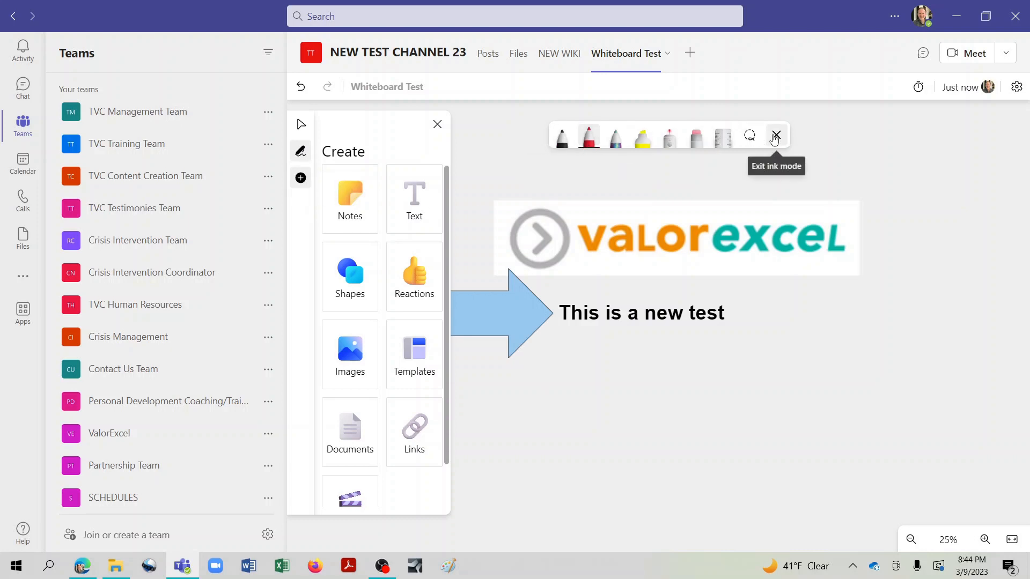
{"action": "left_click", "coordinate": [750, 136]}
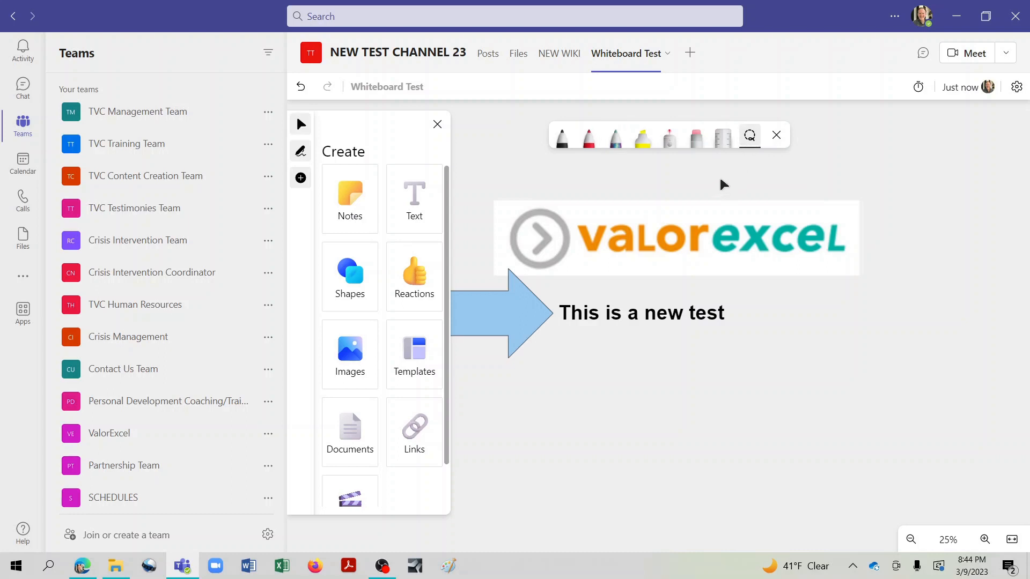
{"action": "left_click", "coordinate": [591, 144]}
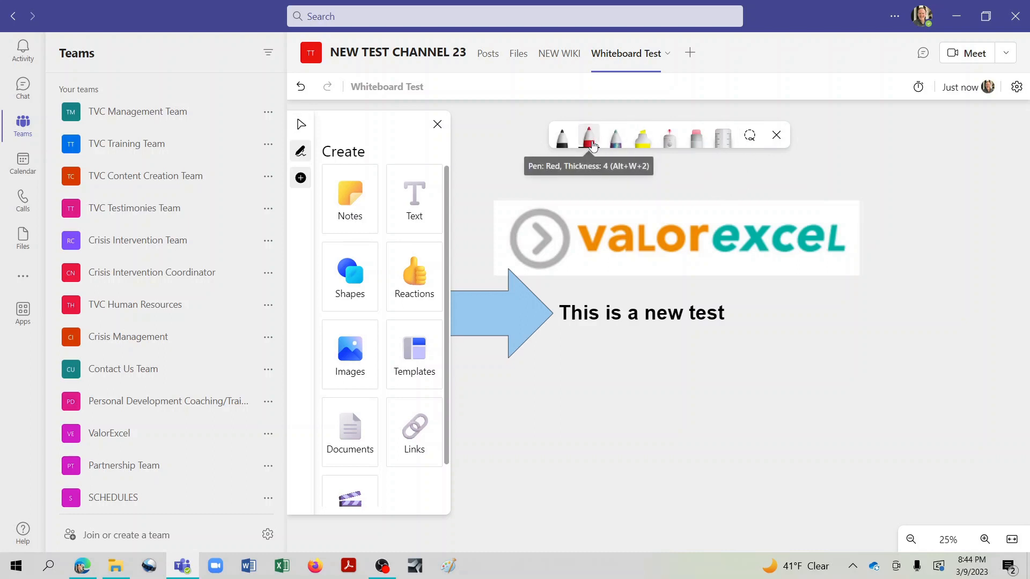
{"action": "left_click", "coordinate": [591, 143]}
{"action": "mouse_move", "coordinate": [598, 198]}
{"action": "left_mouse_down"}
{"action": "mouse_move", "coordinate": [552, 195]}
{"action": "mouse_move", "coordinate": [609, 198]}
{"action": "left_mouse_up"}
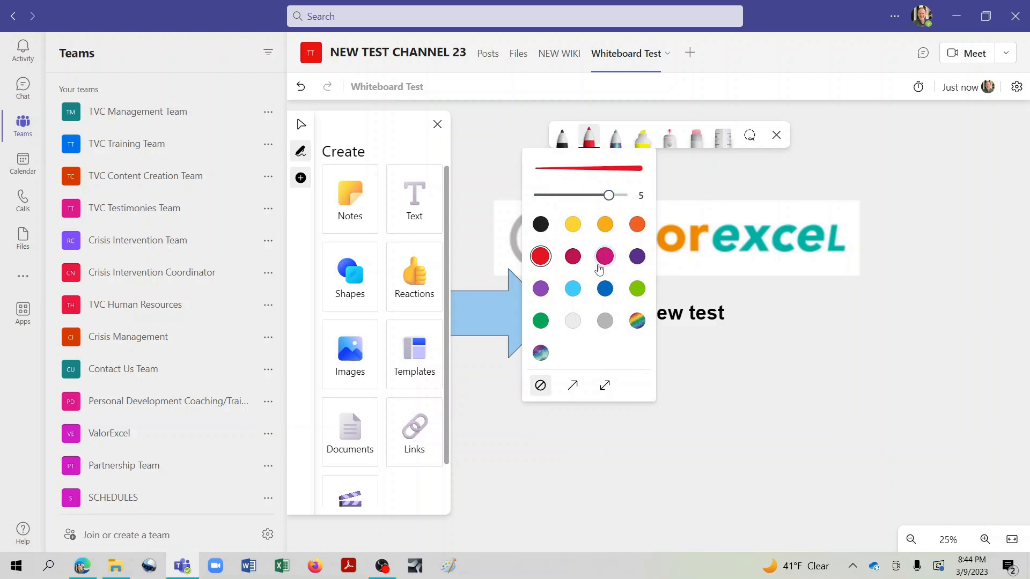
Circle the word "test" on the whiteboard in red ink and close the Create options
{"action": "left_click", "coordinate": [699, 192]}
{"action": "mouse_move", "coordinate": [754, 294]}
{"action": "left_mouse_down"}
{"action": "mouse_move", "coordinate": [688, 300]}
{"action": "mouse_move", "coordinate": [753, 296]}
{"action": "left_mouse_up"}
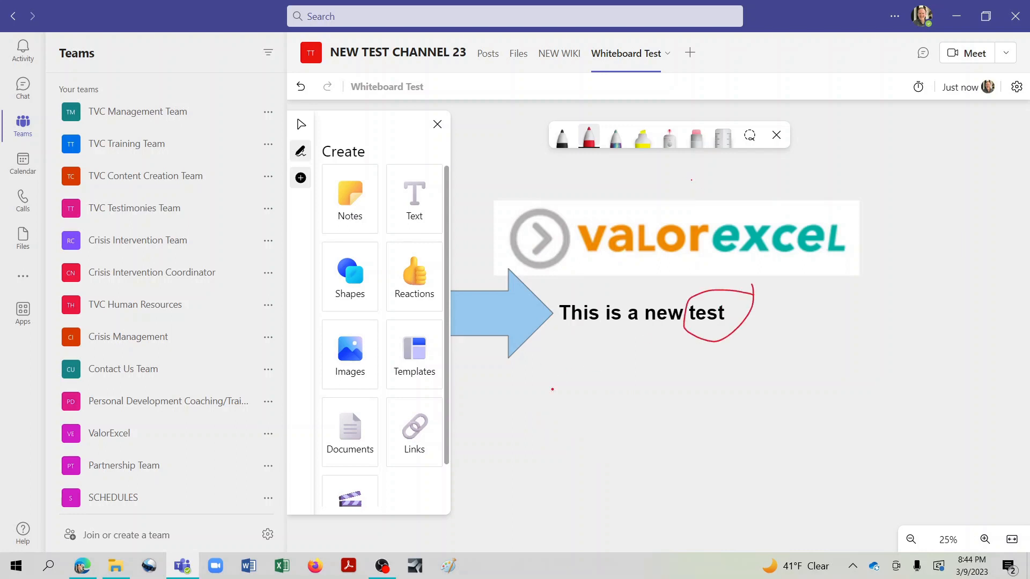
{"action": "scroll", "coordinate": [351, 472], "scroll_direction": "down", "scroll_amount": 1}
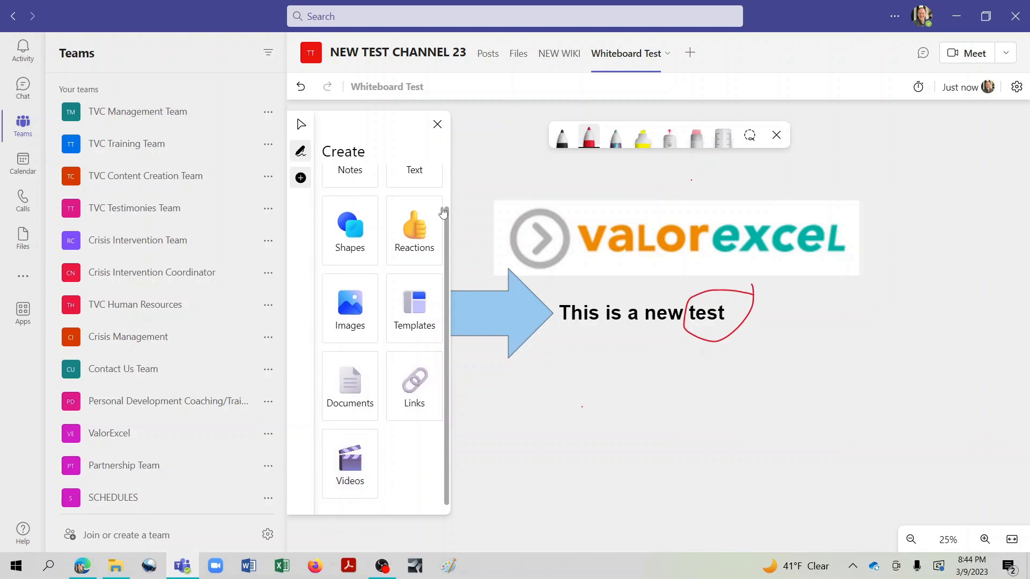
{"action": "left_click", "coordinate": [437, 124]}
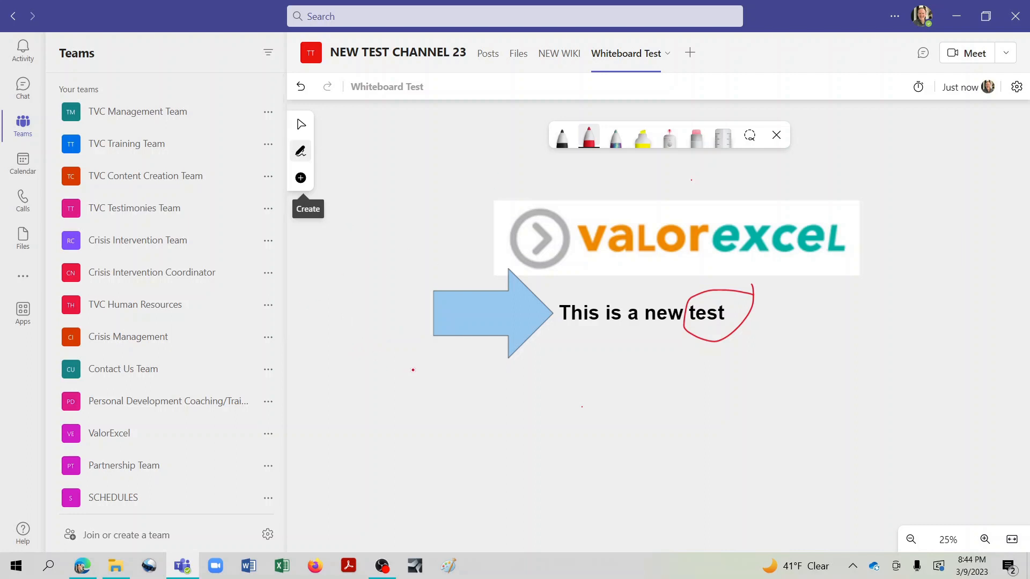
Add a Tasks by Planner and To Do tab with a new plan named "Tasks test" and open a blank task entry under To do
{"action": "left_click", "coordinate": [690, 53]}
{"action": "left_click", "coordinate": [569, 146]}
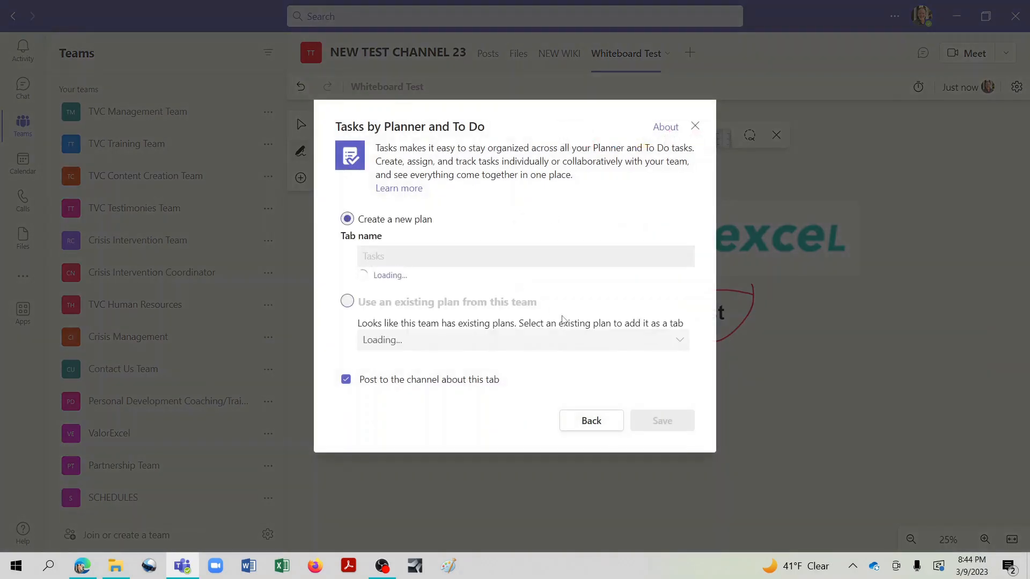
{"action": "left_click", "coordinate": [412, 257]}
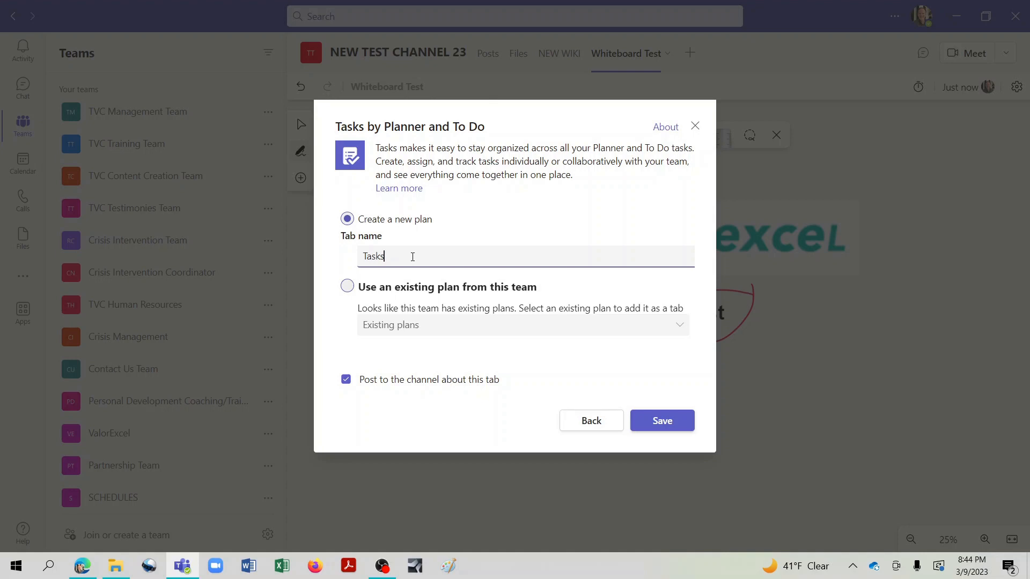
{"action": "type", "text": "test"}
{"action": "left_click", "coordinate": [671, 421]}
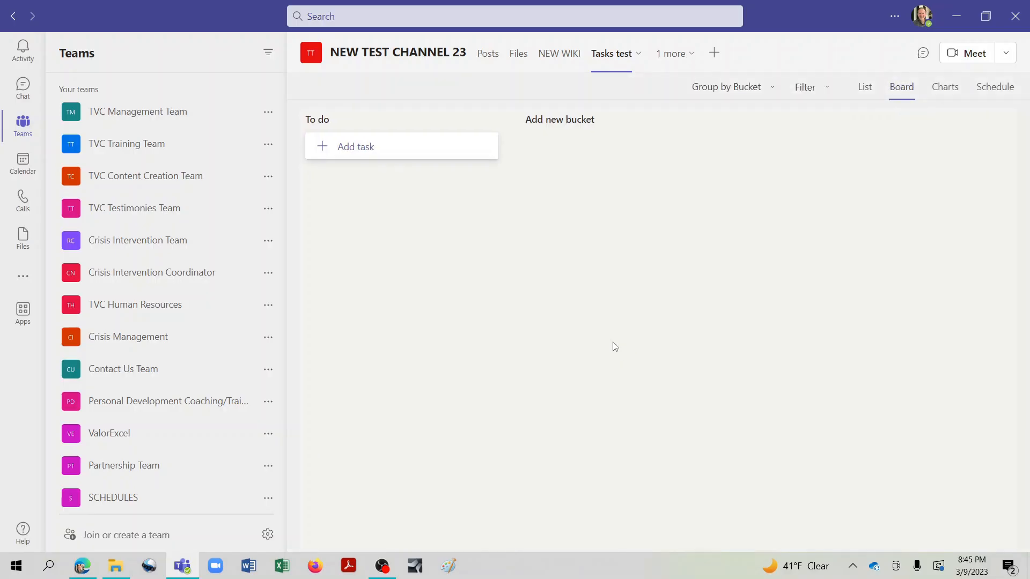
{"action": "left_click", "coordinate": [417, 157]}
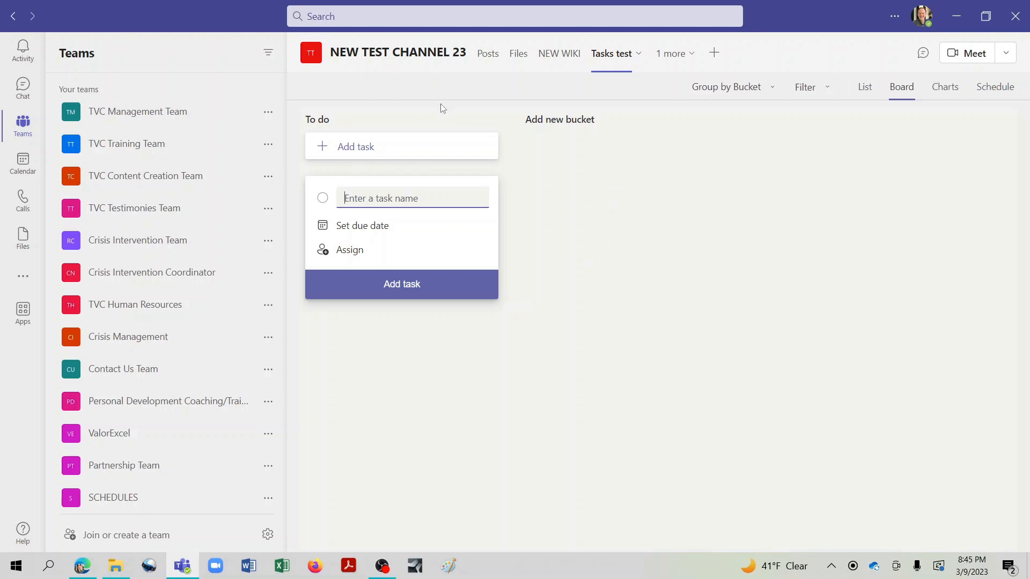
Review the channel's posts and view the audio and video settings for a channel meeting without joining it
{"action": "left_click", "coordinate": [487, 56]}
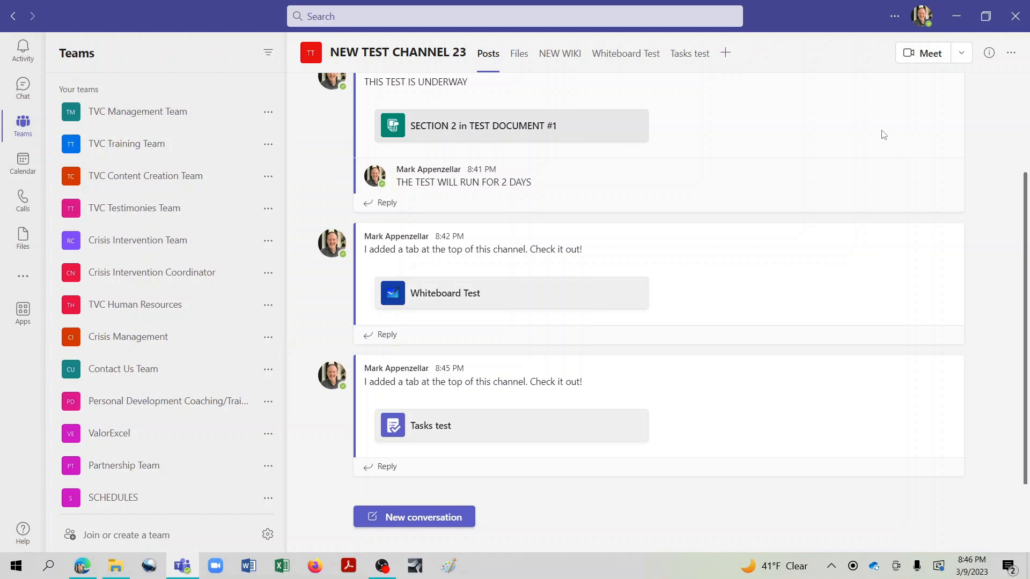
{"action": "scroll", "coordinate": [882, 133], "scroll_direction": "up", "scroll_amount": 2}
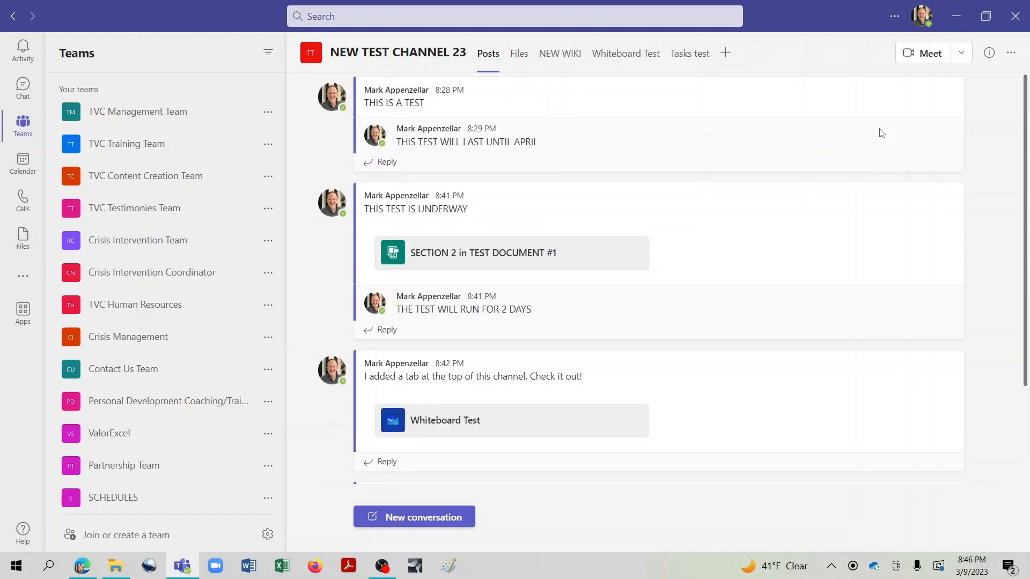
{"action": "left_click", "coordinate": [923, 53]}
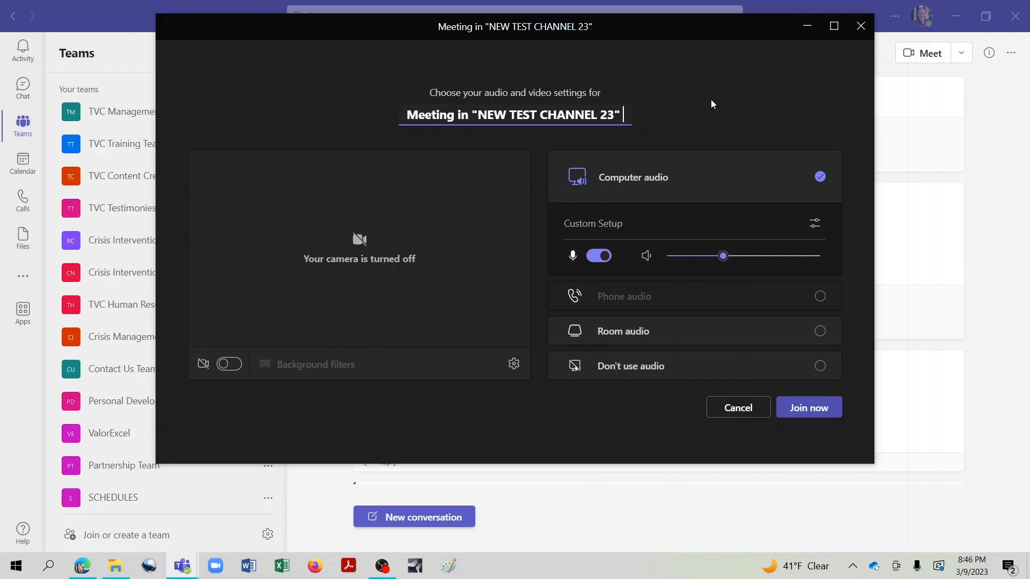
{"action": "left_click", "coordinate": [861, 26]}
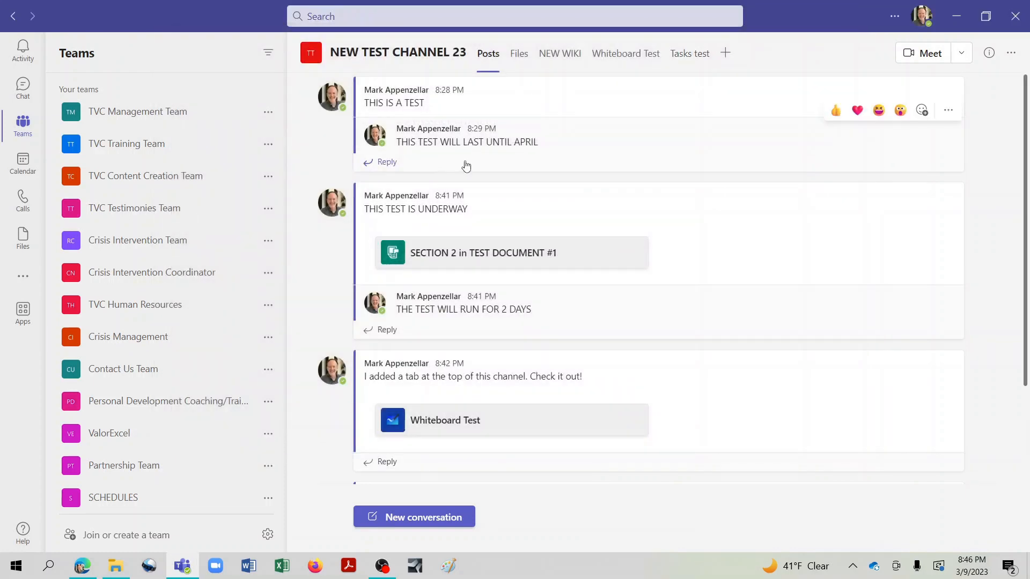
View the calendar's work week and the TEST - EXTERNAL ZOOM MEETING chat with its message box
{"action": "left_click", "coordinate": [22, 161]}
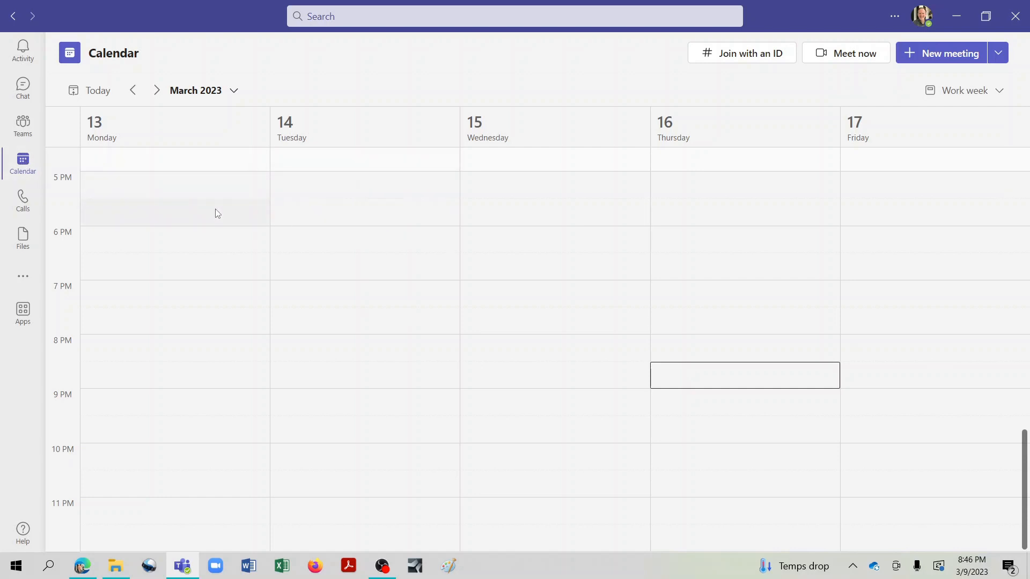
{"action": "left_click", "coordinate": [22, 86]}
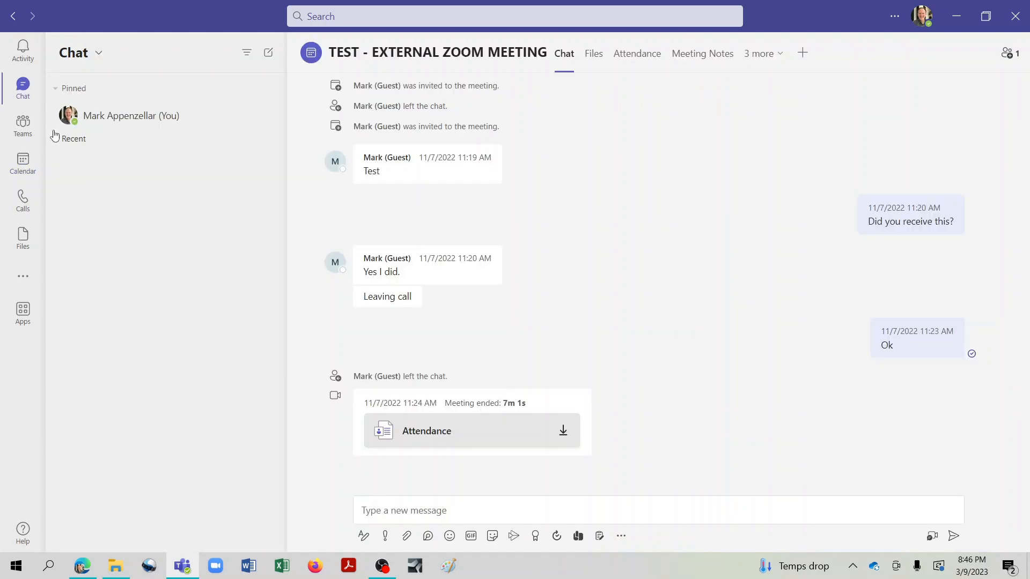
{"action": "left_click", "coordinate": [429, 505]}
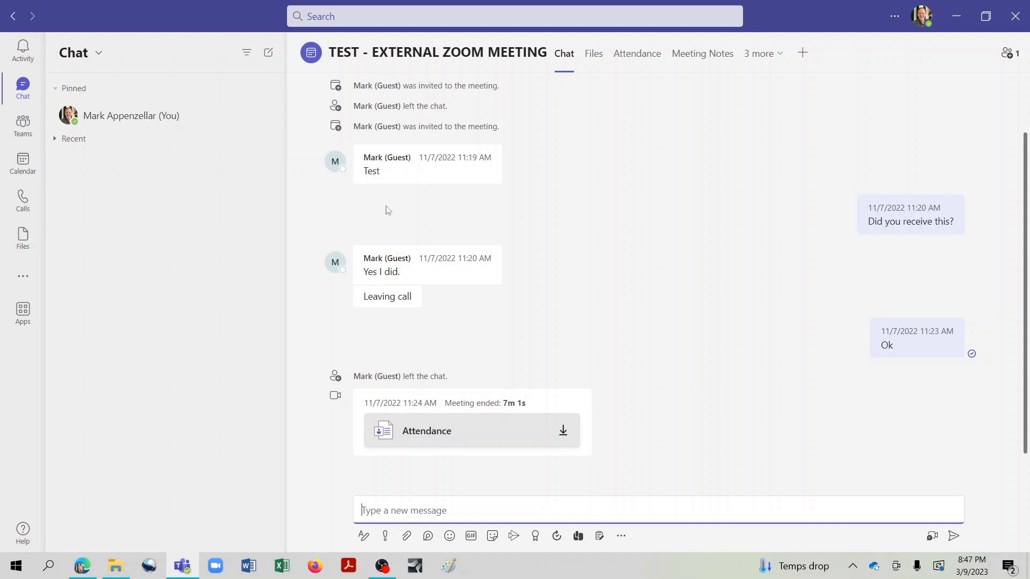
Open TEST 3.docx from the files of NEW TEST CHANNEL 23 in TEST TEAM, view it and close it
{"action": "left_click", "coordinate": [26, 130]}
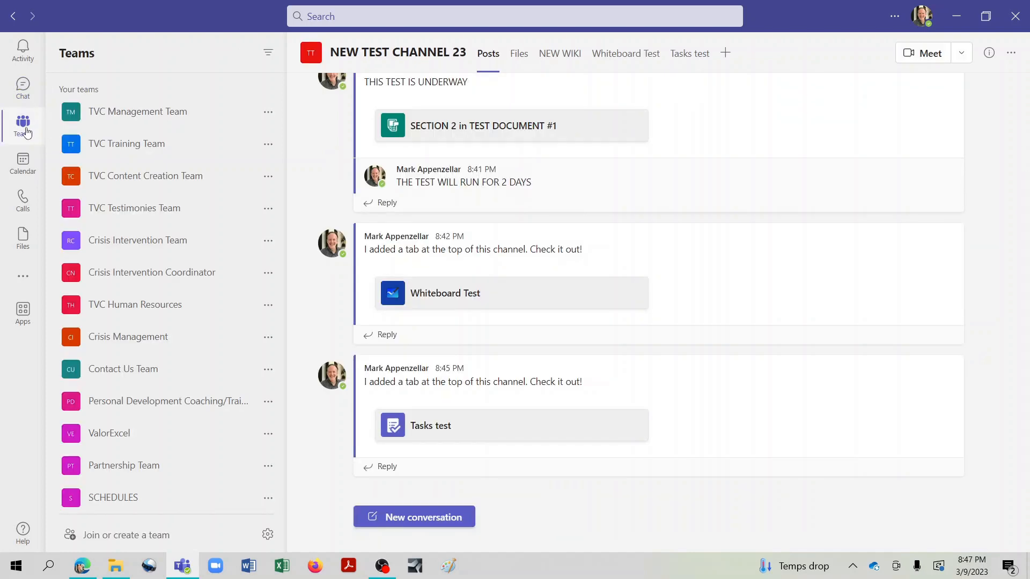
{"action": "scroll", "coordinate": [177, 430], "scroll_direction": "down", "scroll_amount": 5}
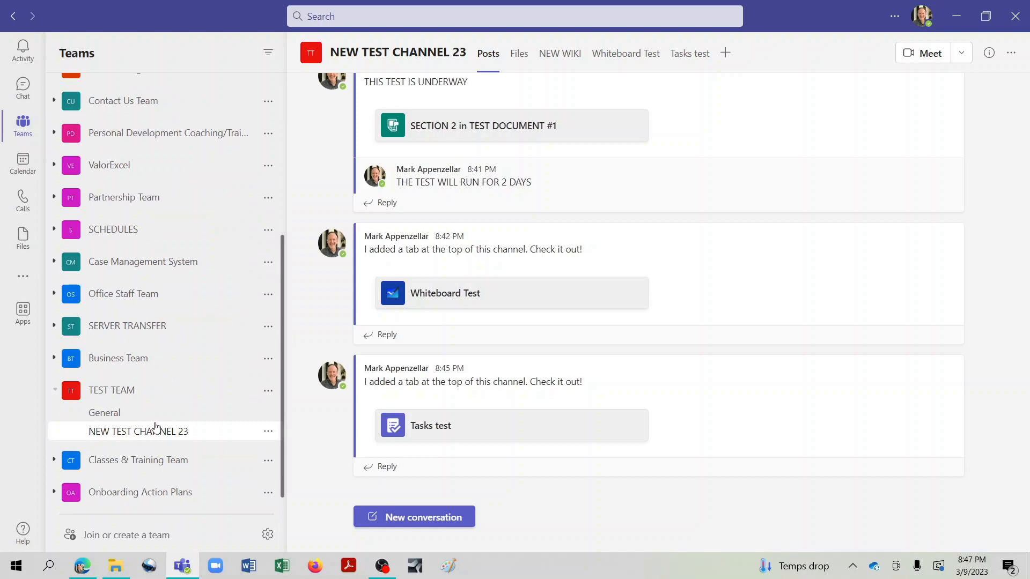
{"action": "left_click", "coordinate": [519, 54]}
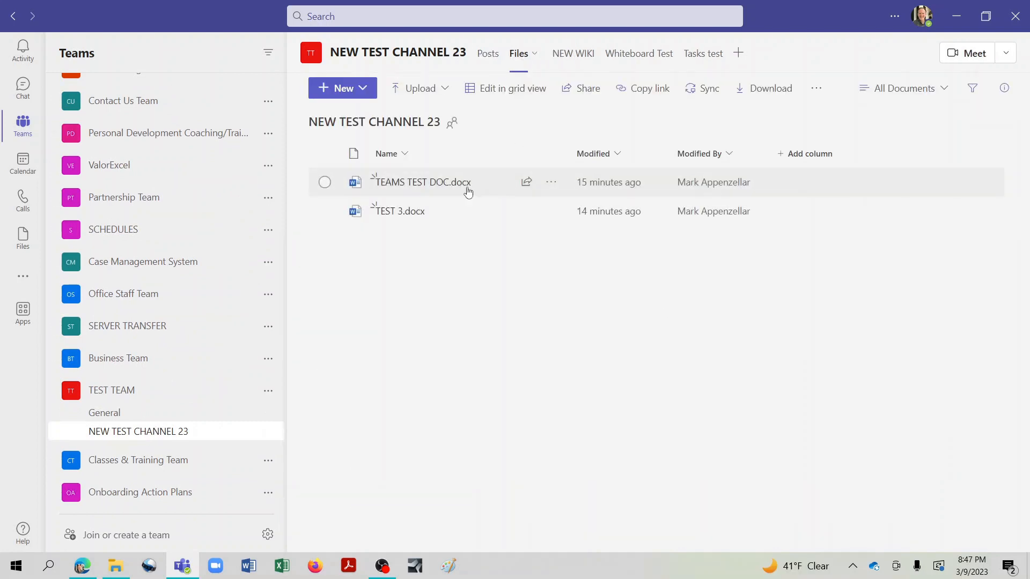
{"action": "left_click", "coordinate": [422, 215]}
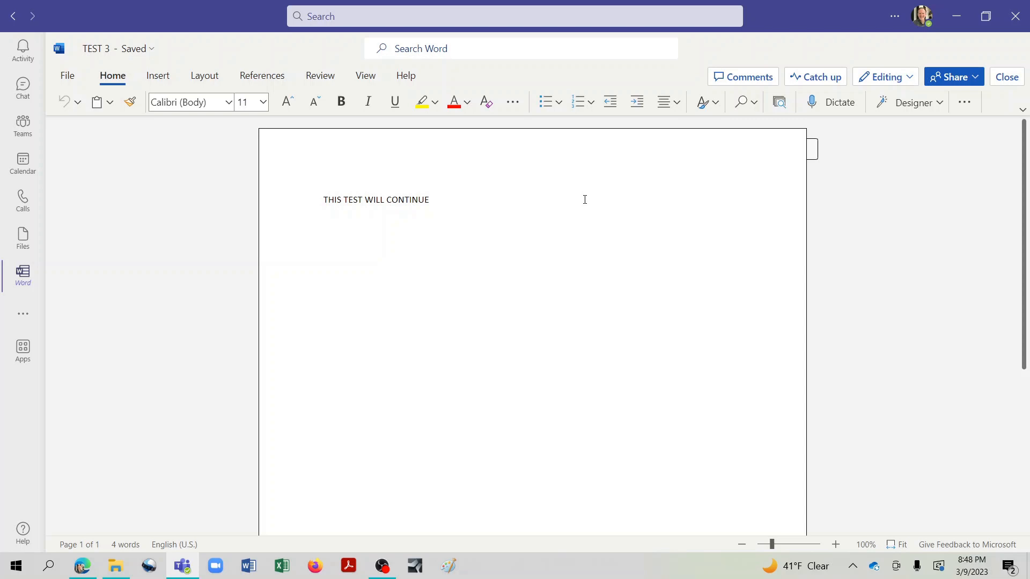
{"action": "left_click", "coordinate": [1008, 78]}
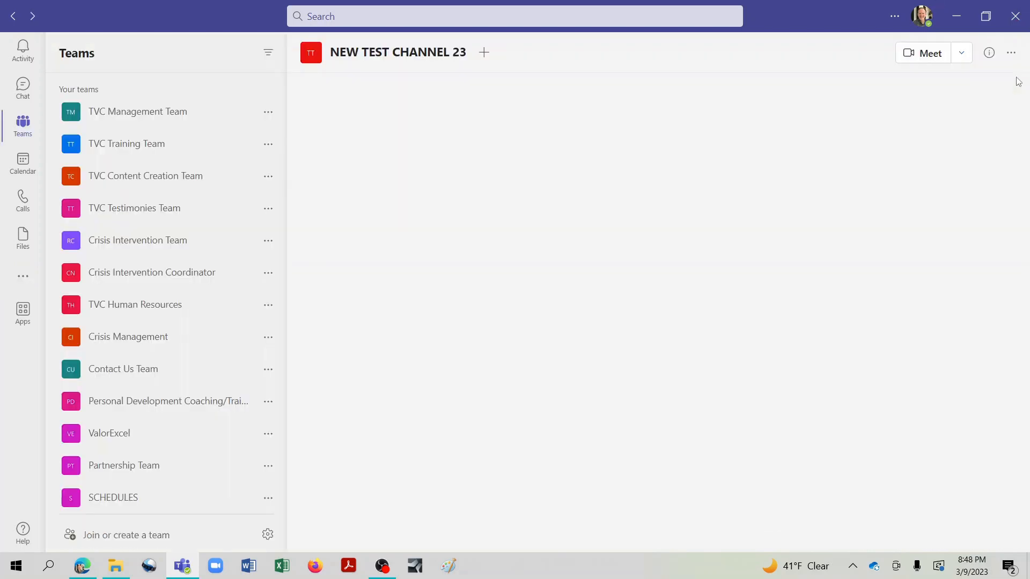